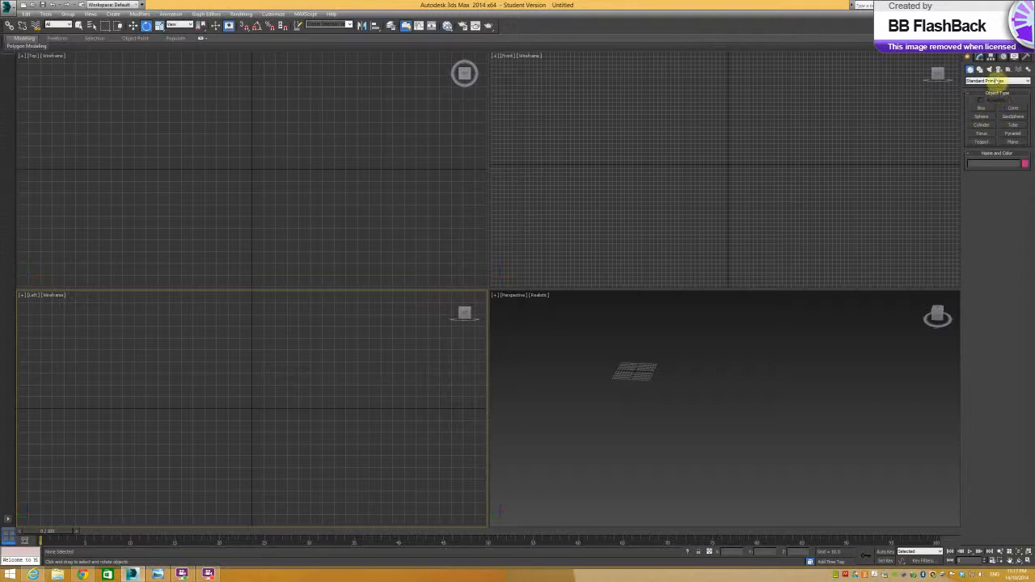
Create a tall, narrow tube about 268 units high in the perspective view and a small sphere a short distance from it
left_click(1013, 124)
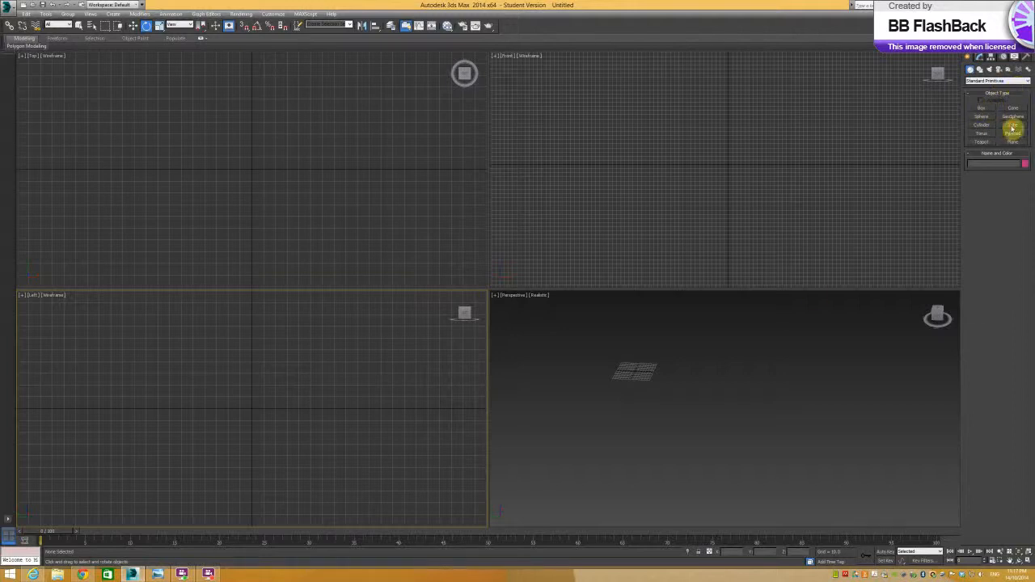
left_click(626, 434)
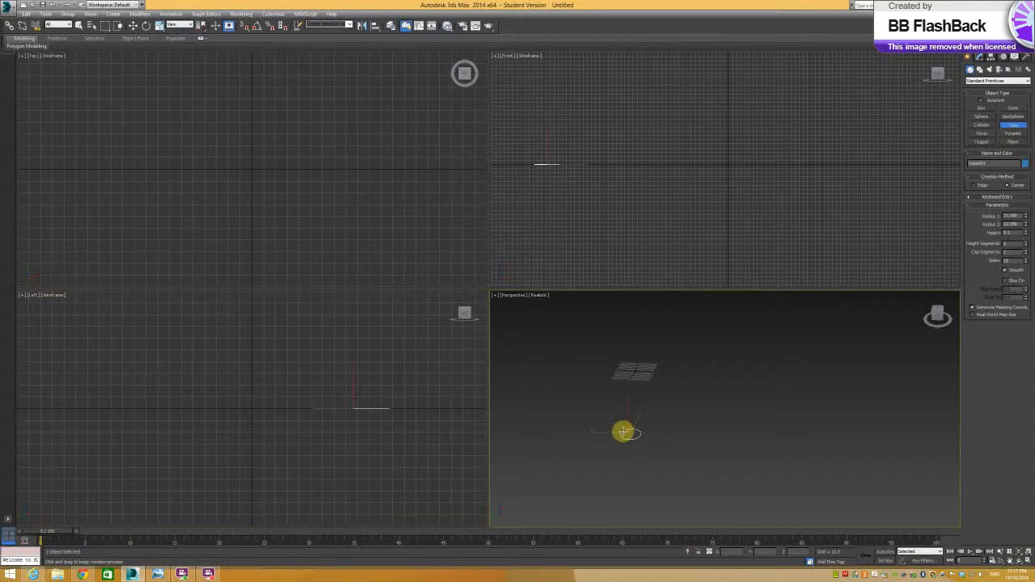
left_click(621, 432)
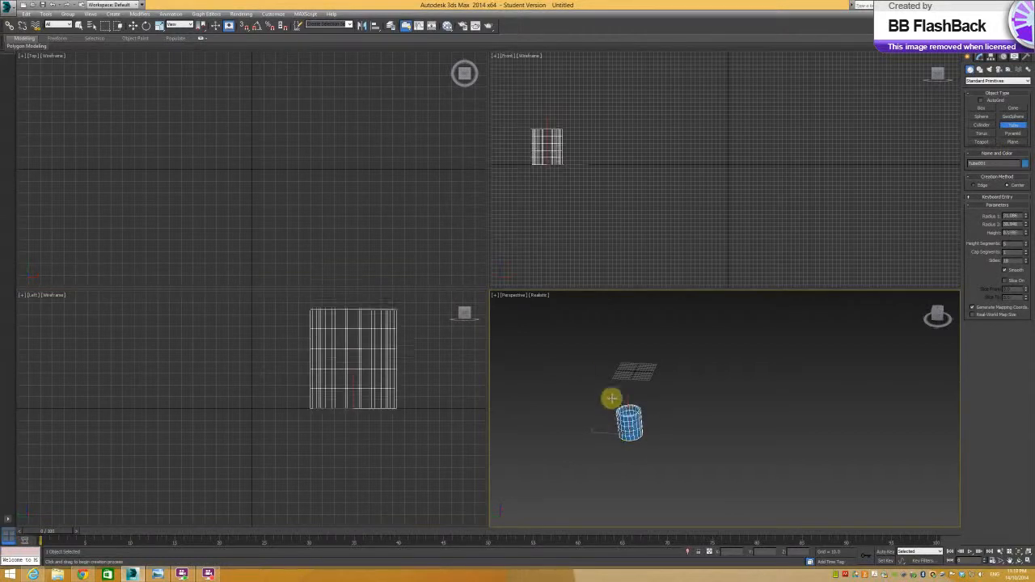
left_click(601, 348)
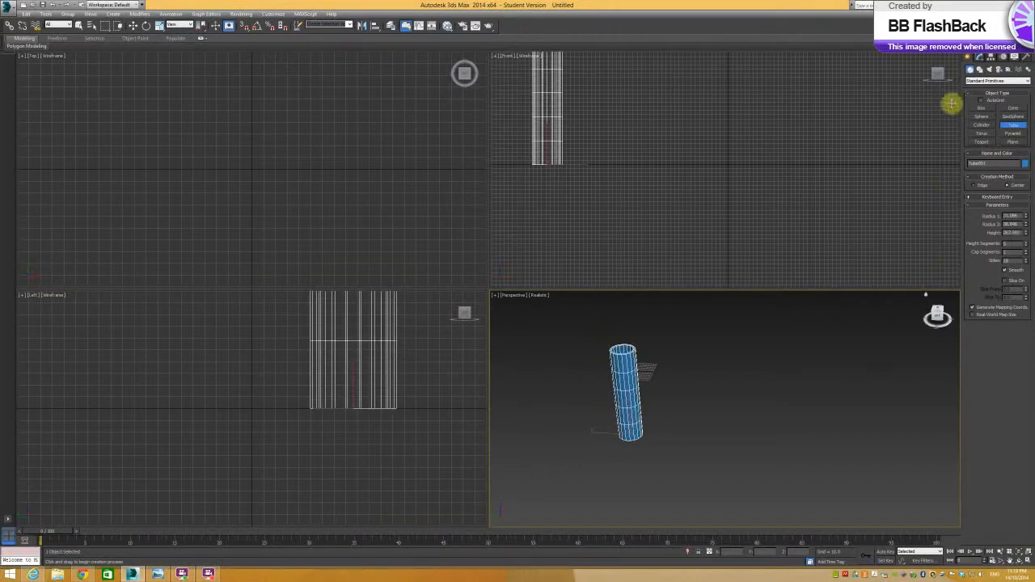
left_click(982, 116)
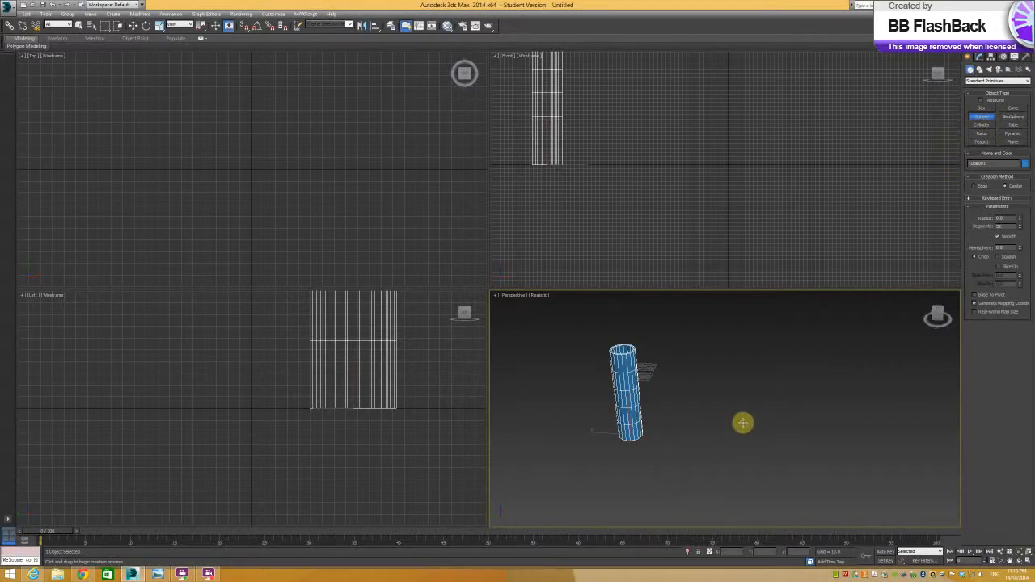
left_click_drag(741, 424, 743, 427)
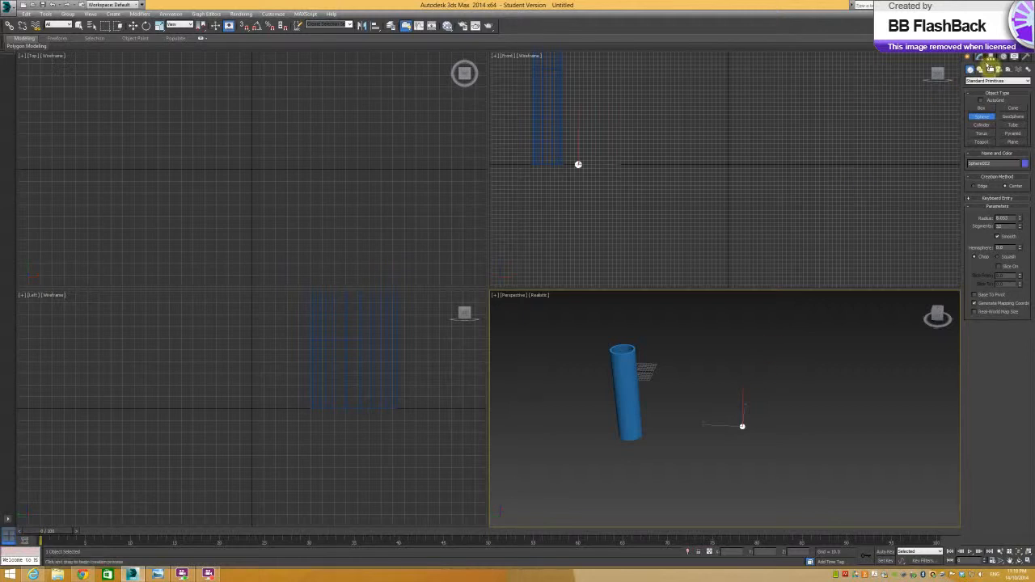
Open Particle View from the PF Source particle system, add a Standard Flow, and inspect its Birth and Position Icon operators
left_click(1024, 82)
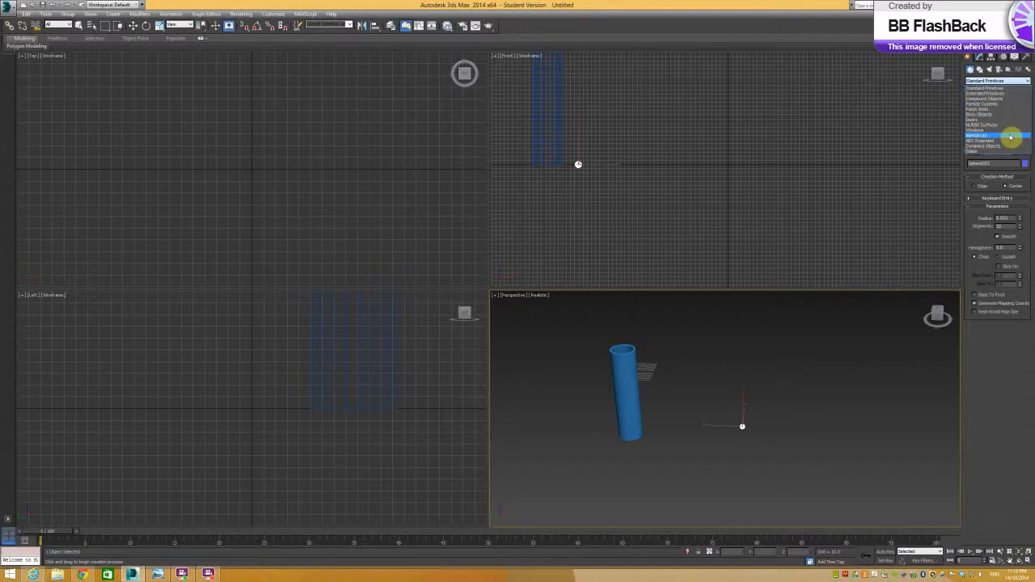
left_click(1011, 105)
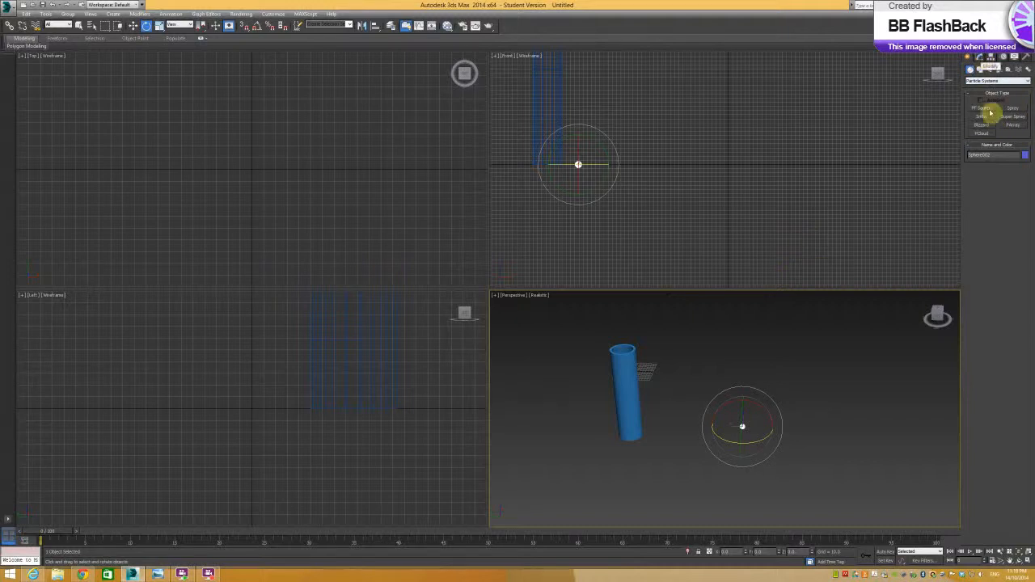
left_click(979, 56)
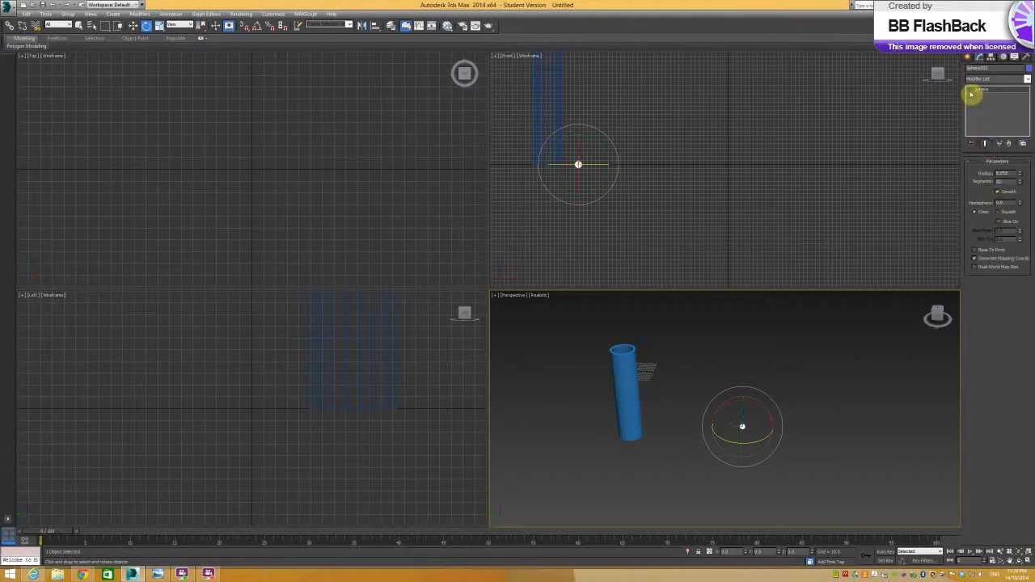
left_click(809, 383)
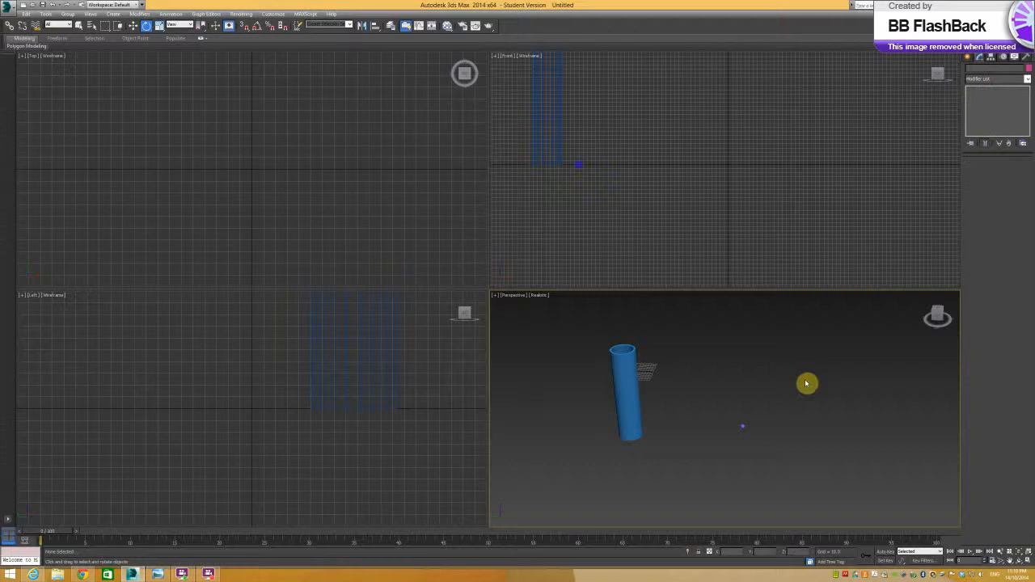
left_click(970, 57)
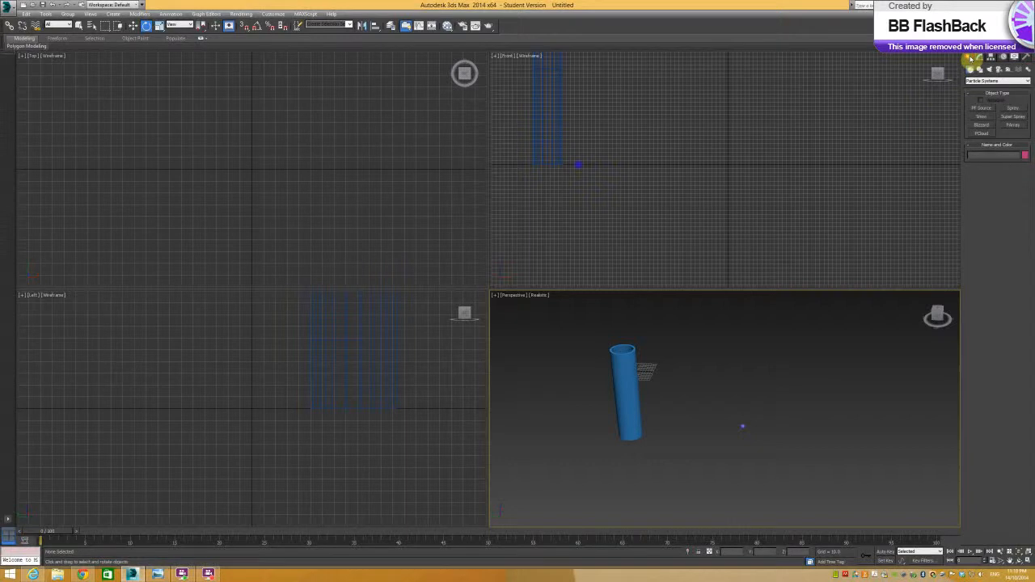
left_click(987, 110)
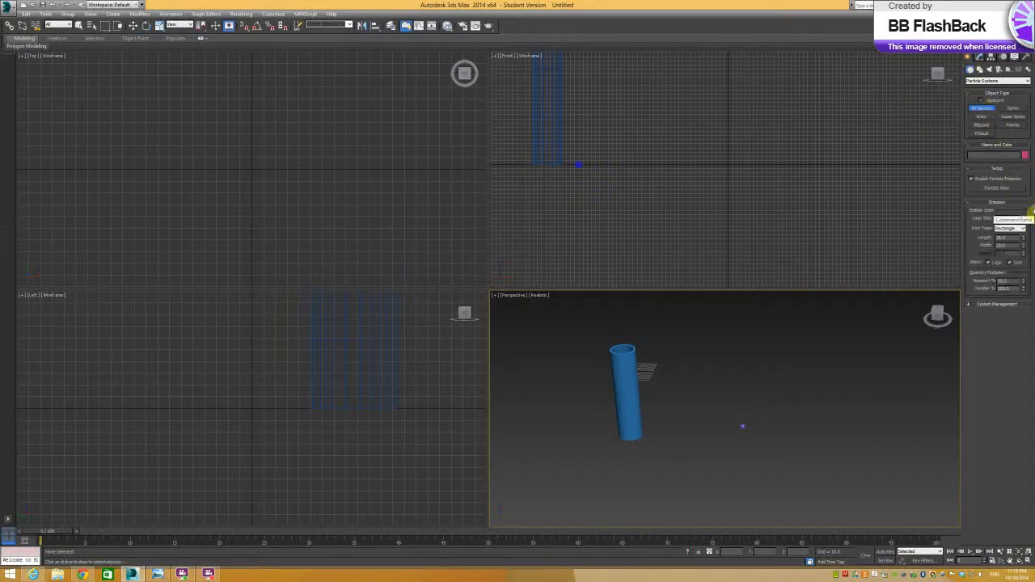
left_click(997, 188)
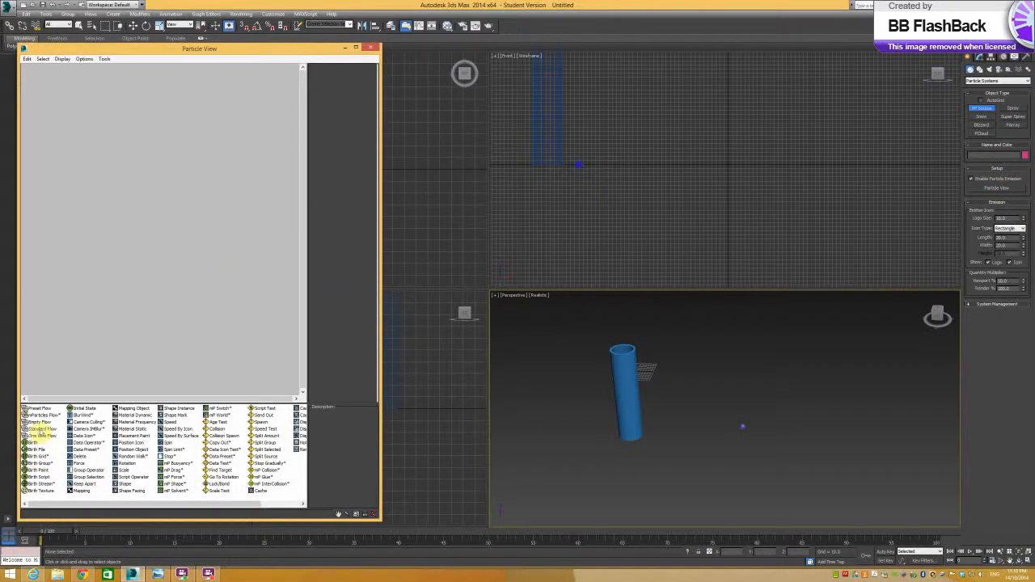
left_click_drag(42, 430, 77, 146)
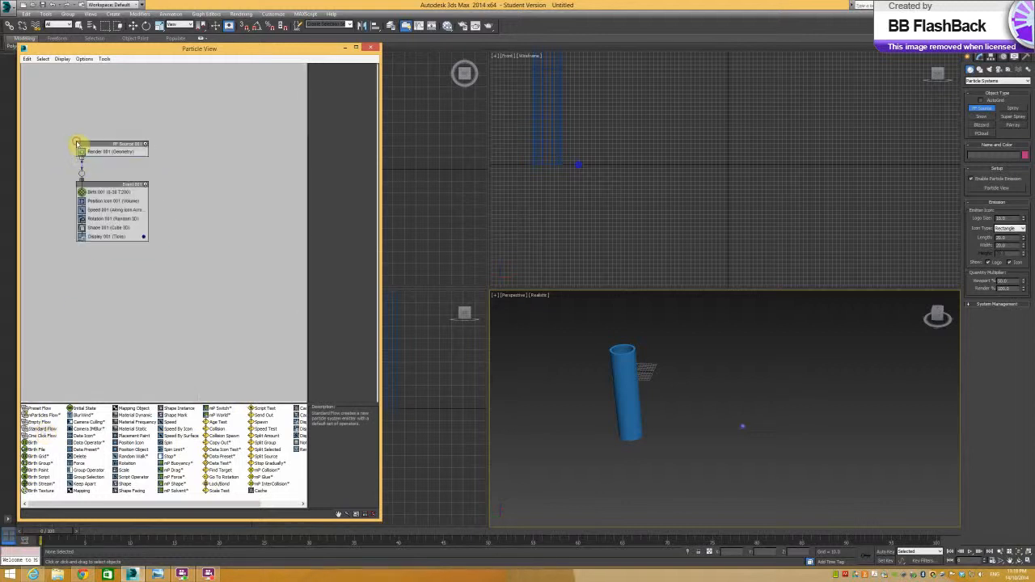
left_click(107, 193)
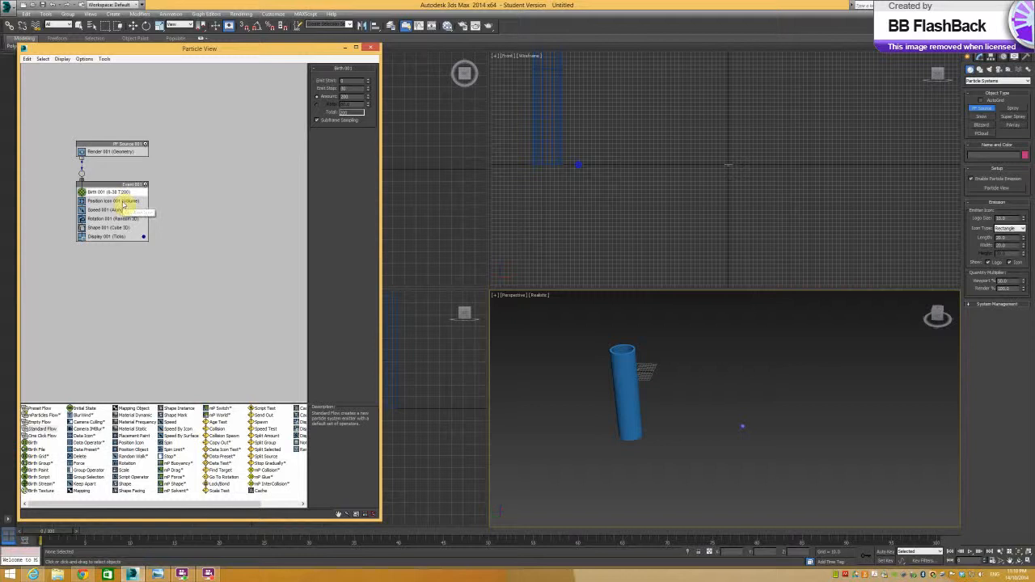
left_click(122, 201)
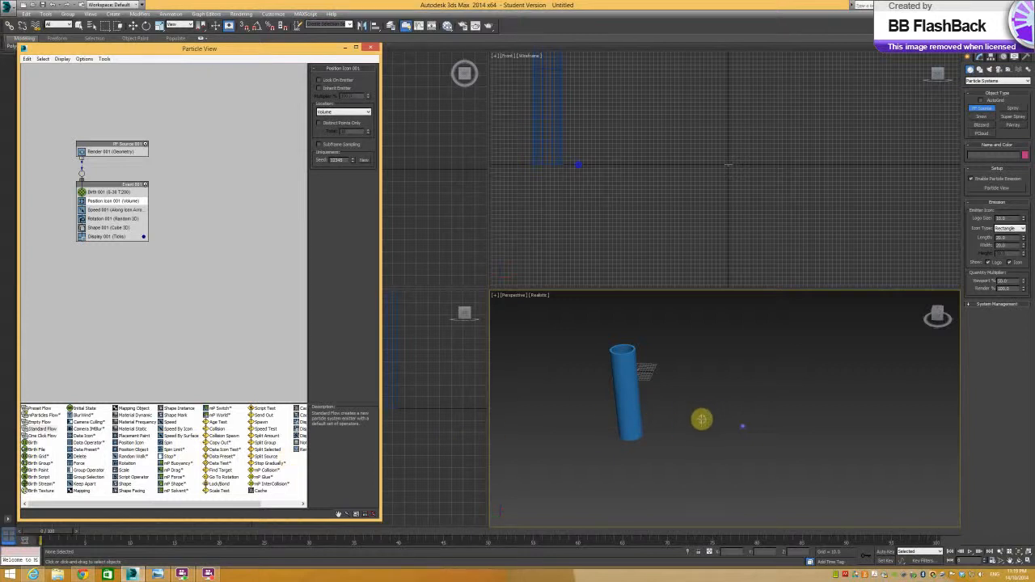
Select the particle flow source icon at the grid's centre and move it to the base of the tube
middle_click_drag(701, 422, 545, 343)
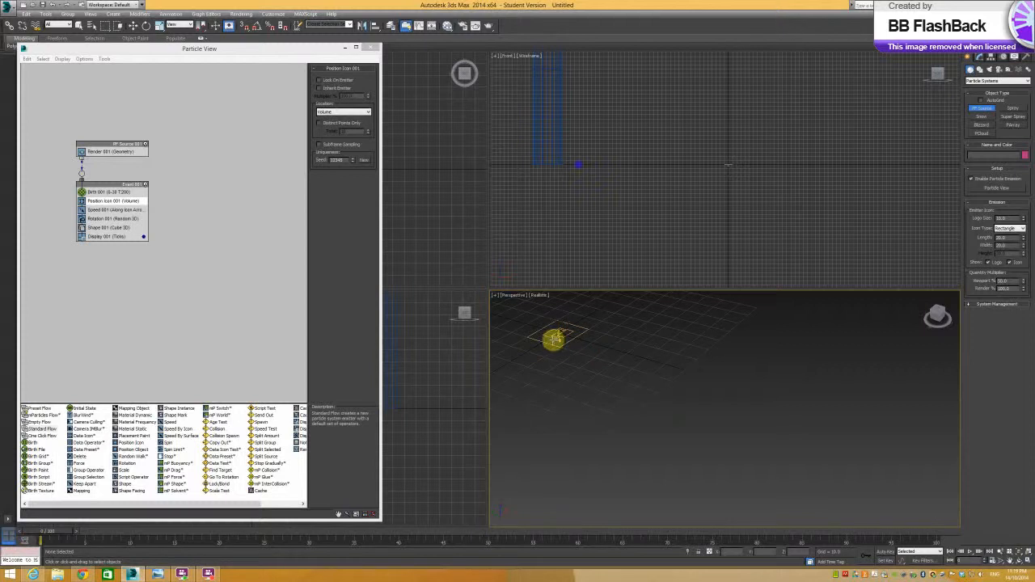
scroll(553, 340, "down", 5)
middle_click_drag(553, 341, 650, 340, "alt")
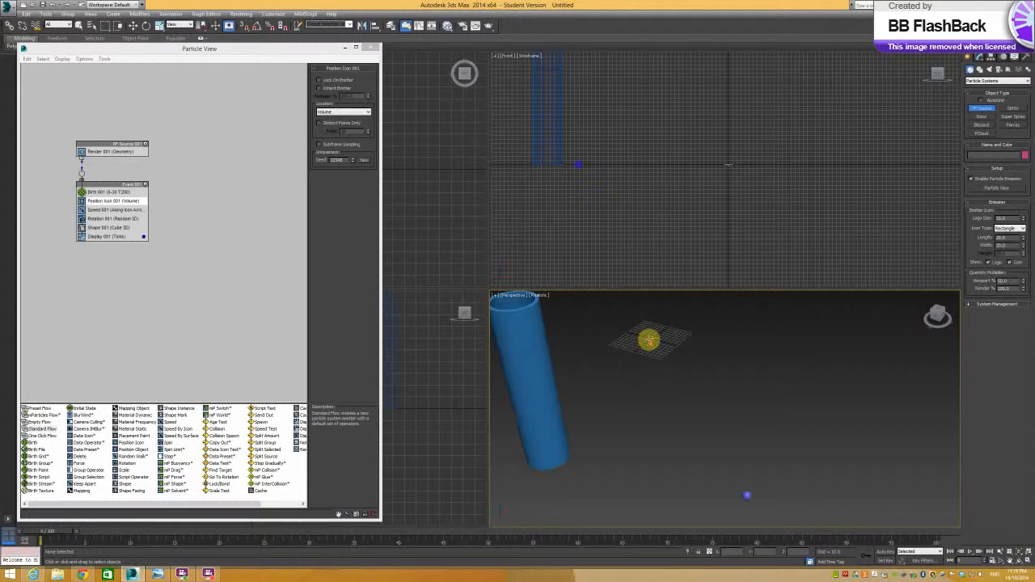
left_click(81, 25)
left_click(648, 339)
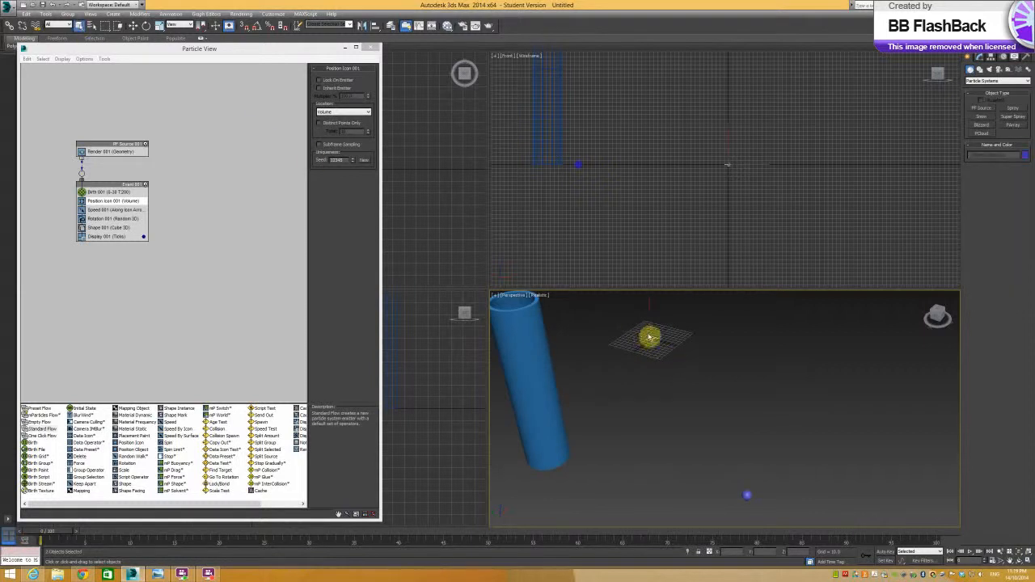
left_click(135, 26)
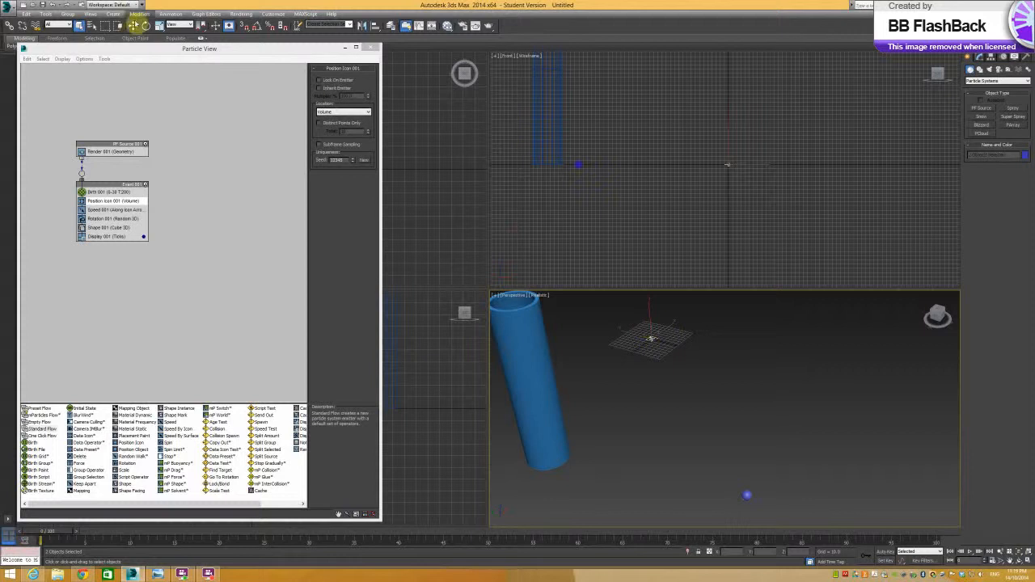
left_click(134, 26)
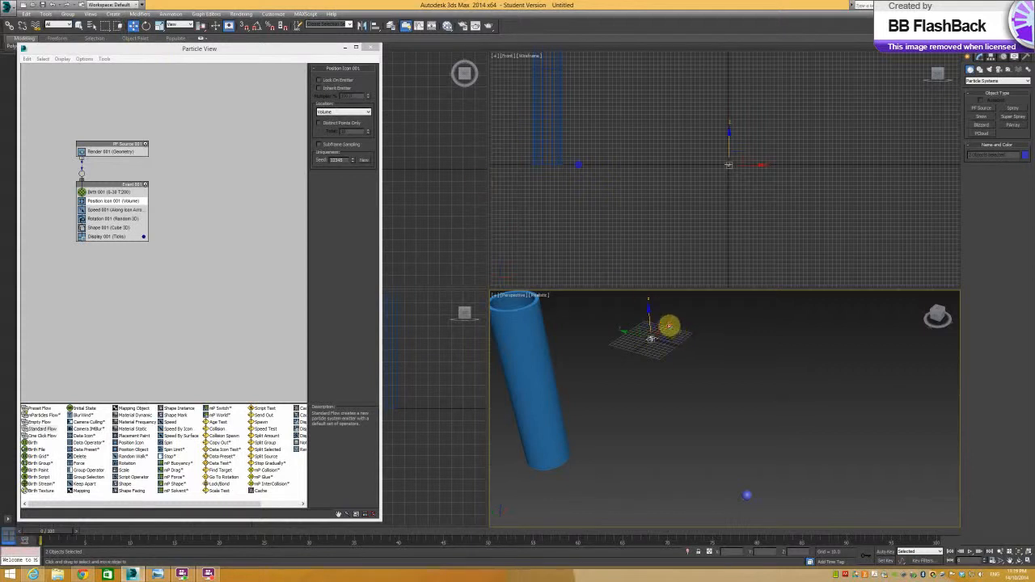
left_click_drag(653, 337, 554, 472)
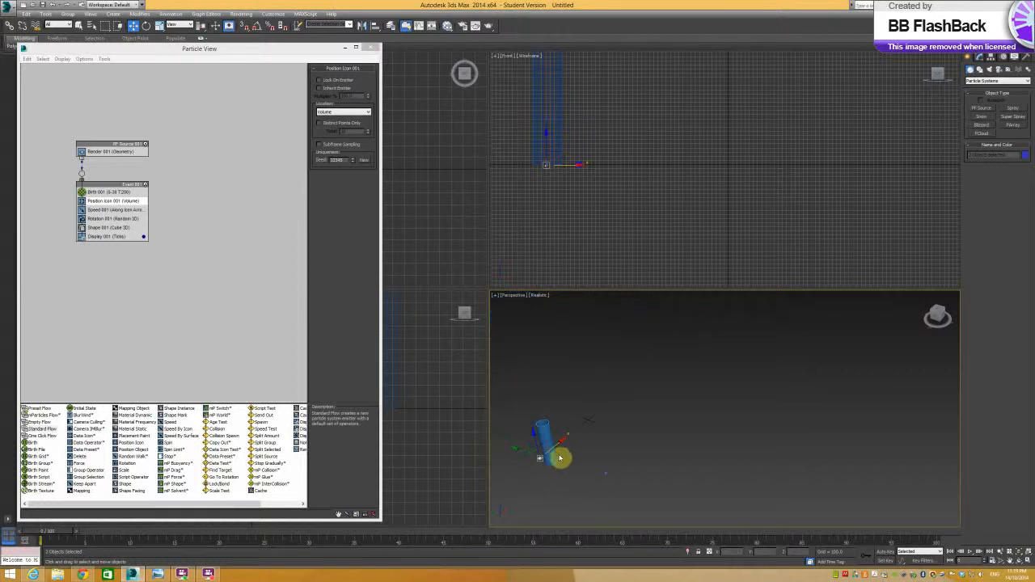
Examine the source icon's placement at the tube's base from several angles, with the selection cleared
middle_click_drag(558, 454, 520, 463, "alt")
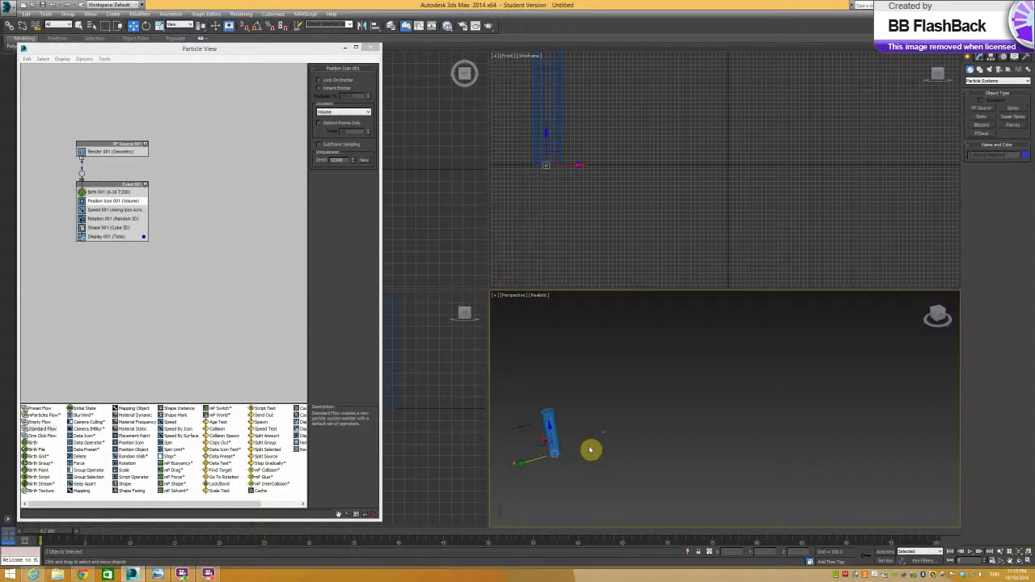
middle_click_drag(658, 418, 688, 453, "alt")
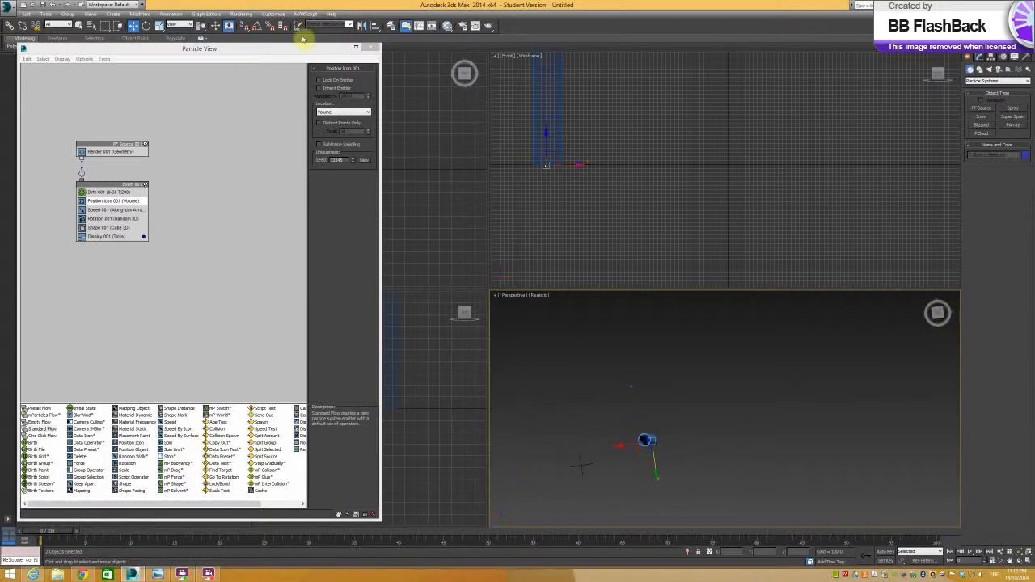
left_click_drag(291, 55, 268, 63)
scroll(660, 450, "up", 3)
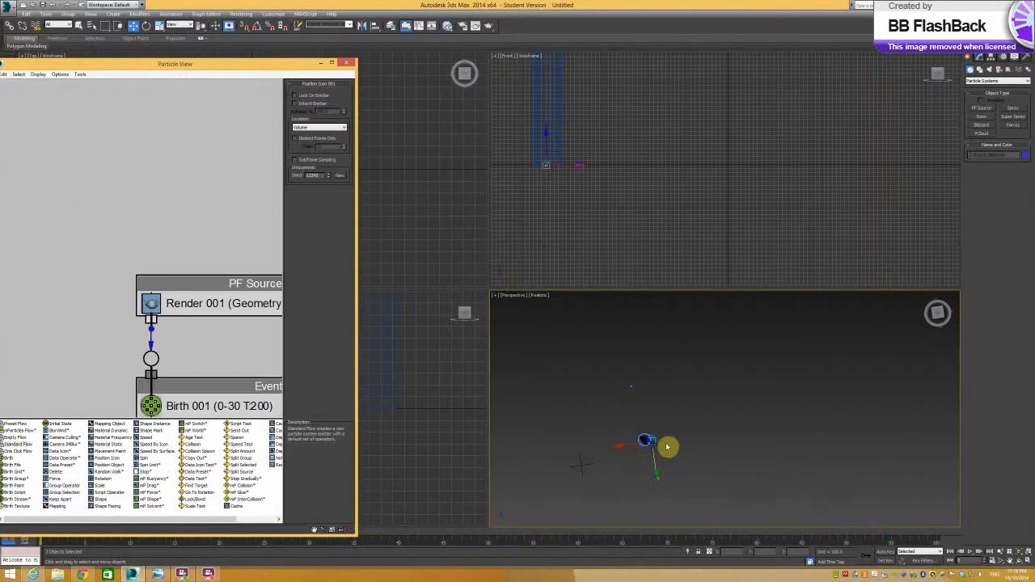
left_click(708, 431)
middle_click_drag(708, 432, 564, 387, "alt")
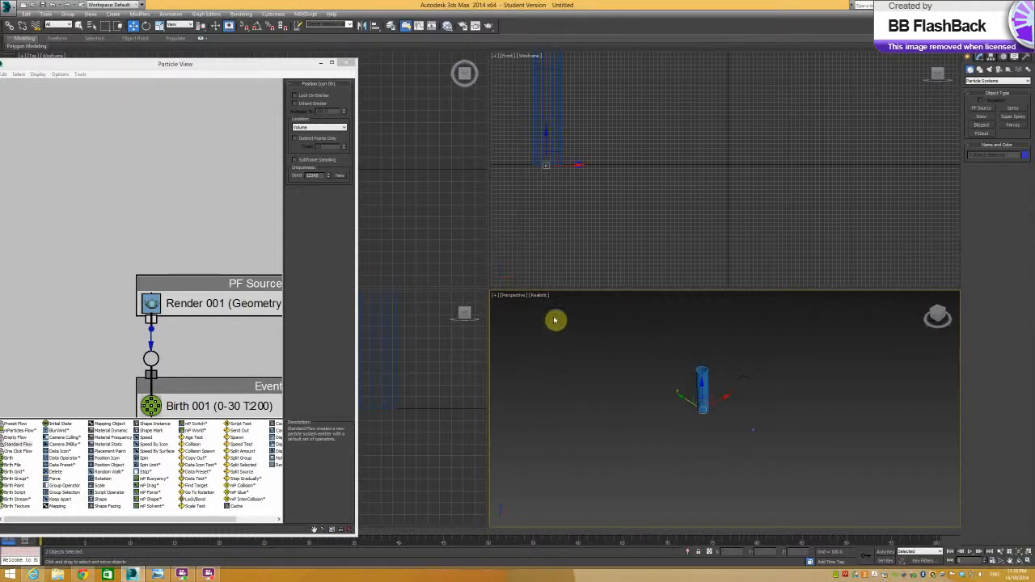
left_click(605, 197)
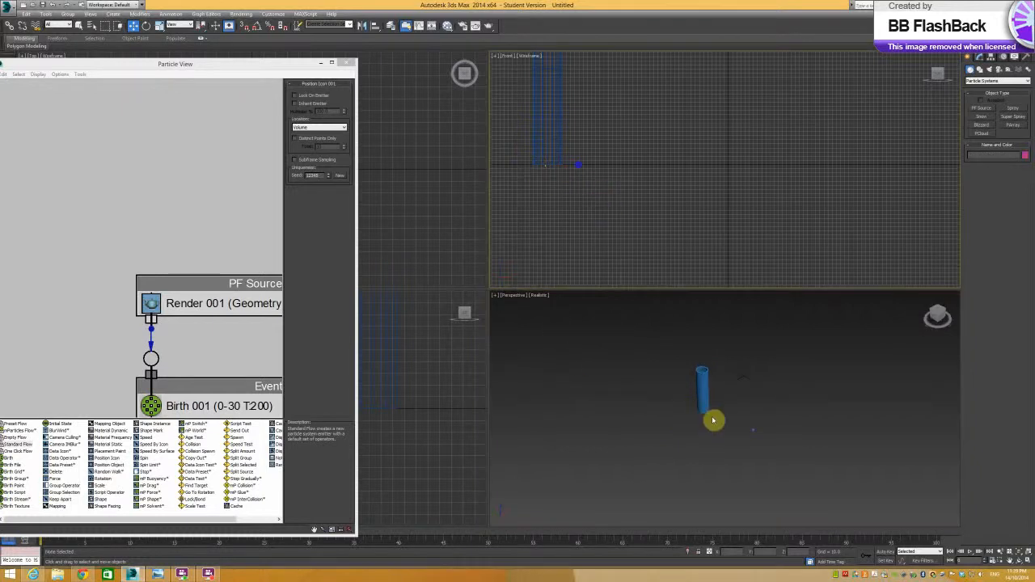
scroll(710, 420, "up", 5)
scroll(714, 387, "down", 7)
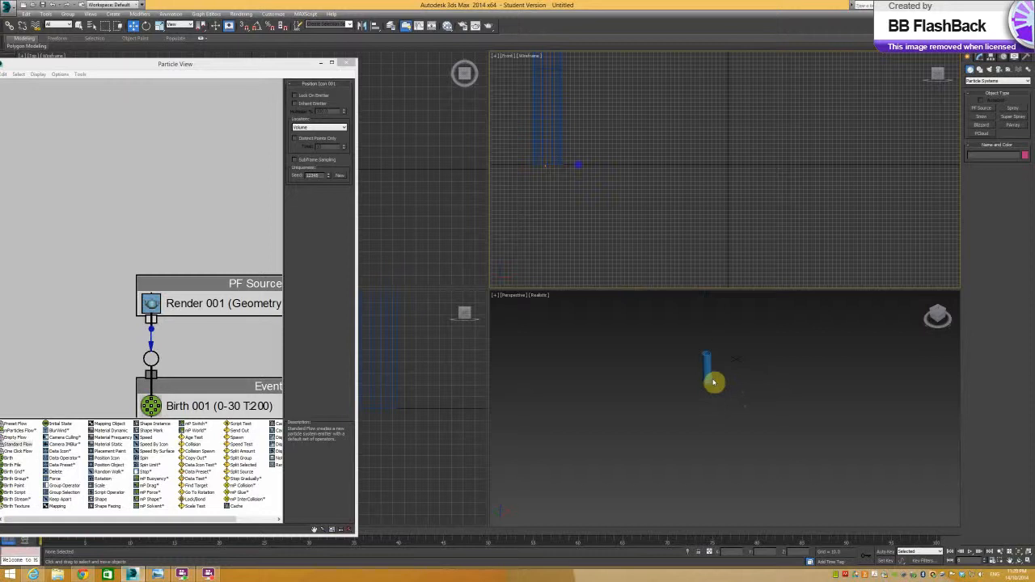
middle_click_drag(715, 380, 627, 377, "alt")
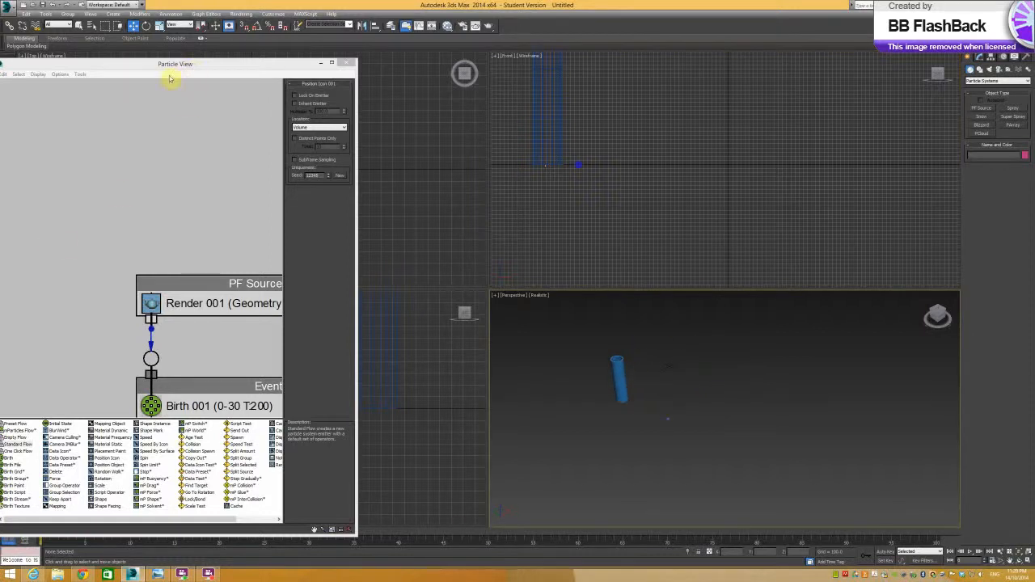
Replace the flow's Position Icon operator with a Position Object operator and add the tube as its emitter object
left_click_drag(162, 65, 232, 58)
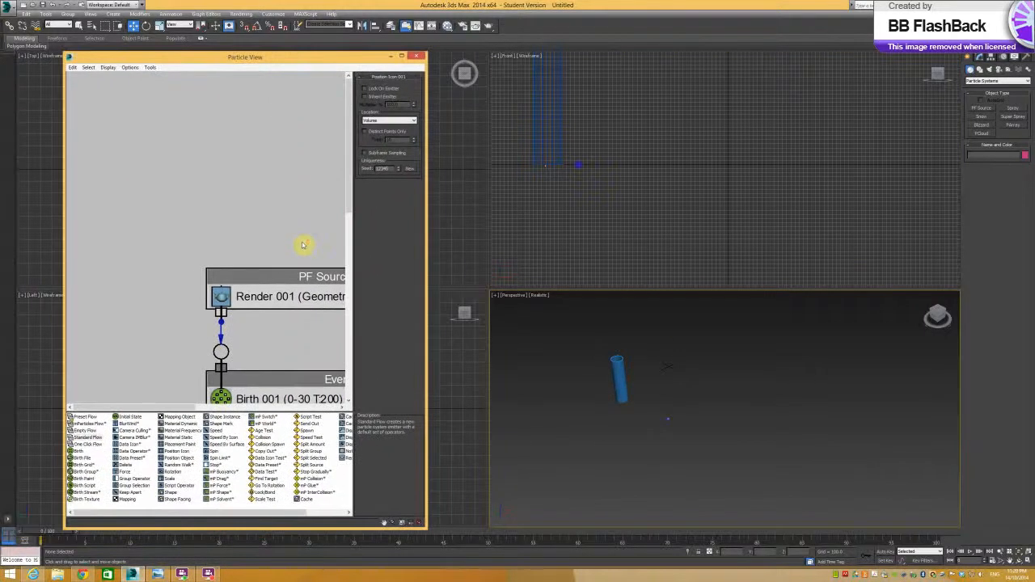
scroll(302, 245, "down", 6)
scroll(168, 202, "up", 3)
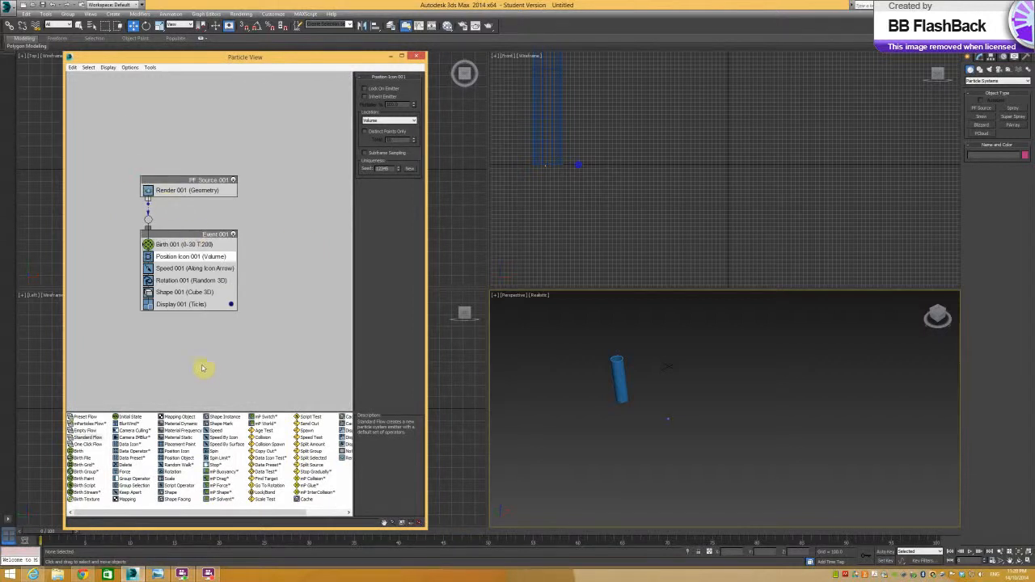
scroll(185, 259, "down", 2)
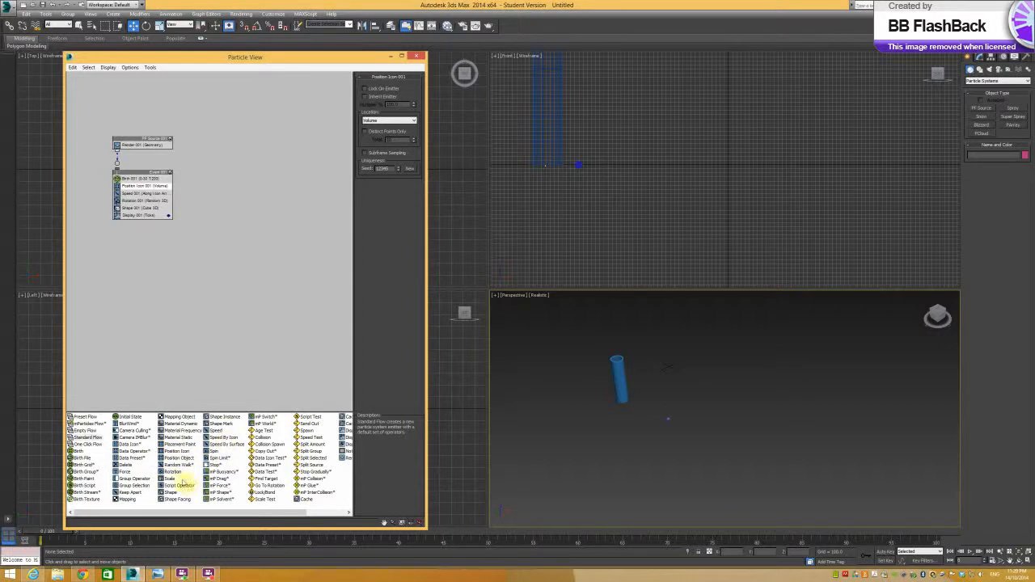
left_click_drag(185, 458, 130, 186)
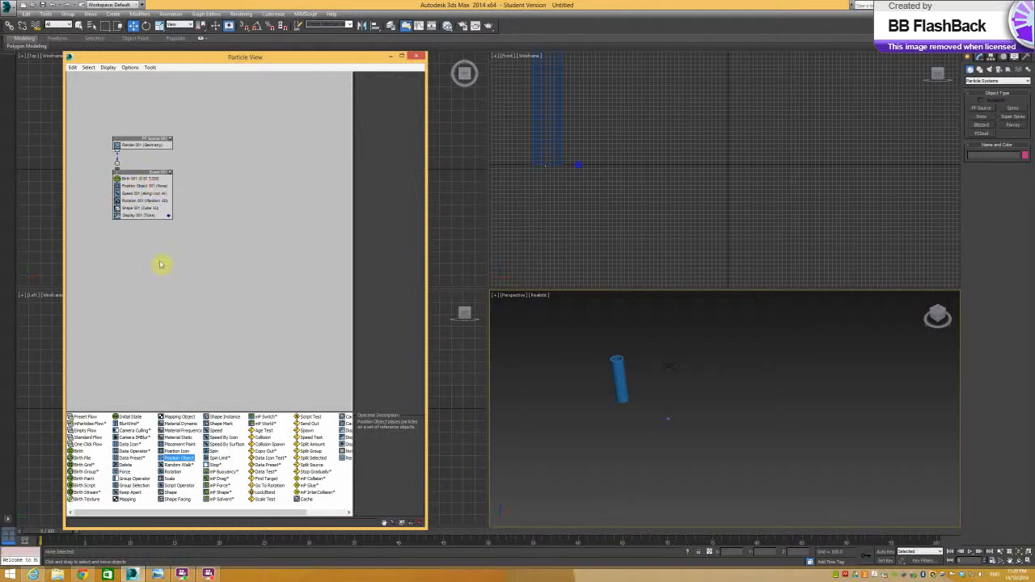
left_click(143, 186)
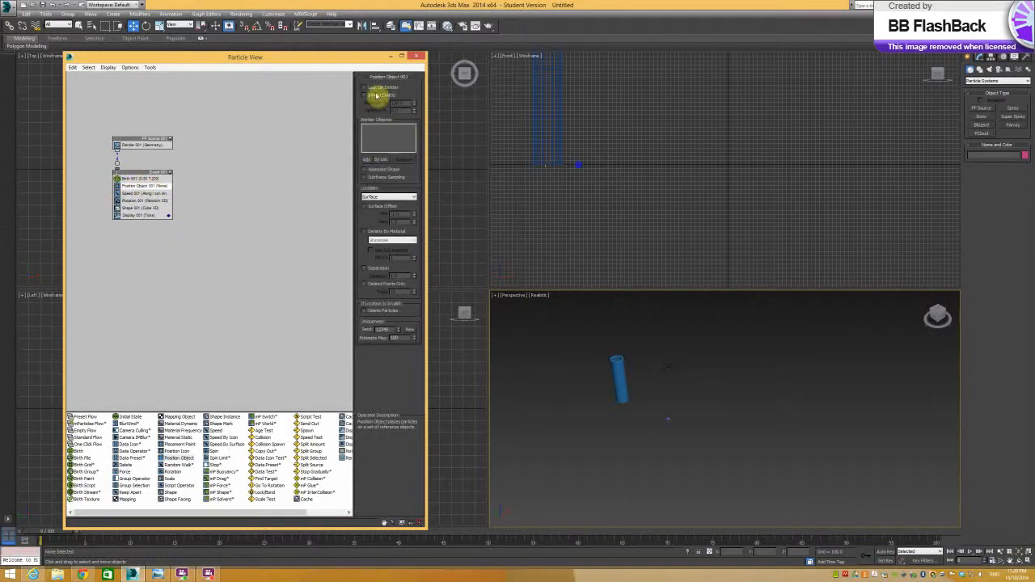
left_click(365, 160)
left_click(619, 376)
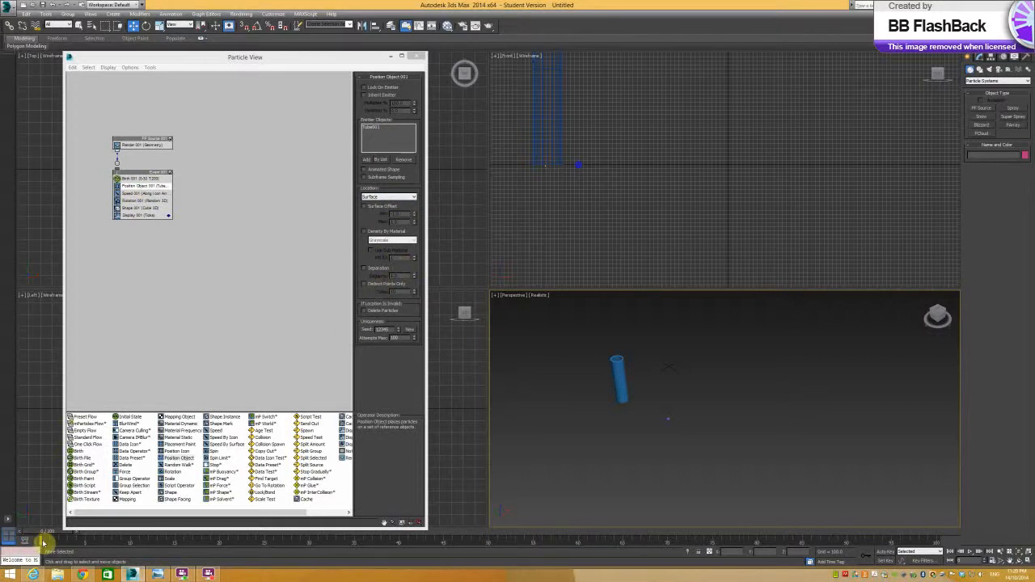
Scrub through the animation to preview the particles emitted from the tube, and return to the first frame
left_click_drag(44, 538, 987, 518)
left_click_drag(931, 537, 22, 460)
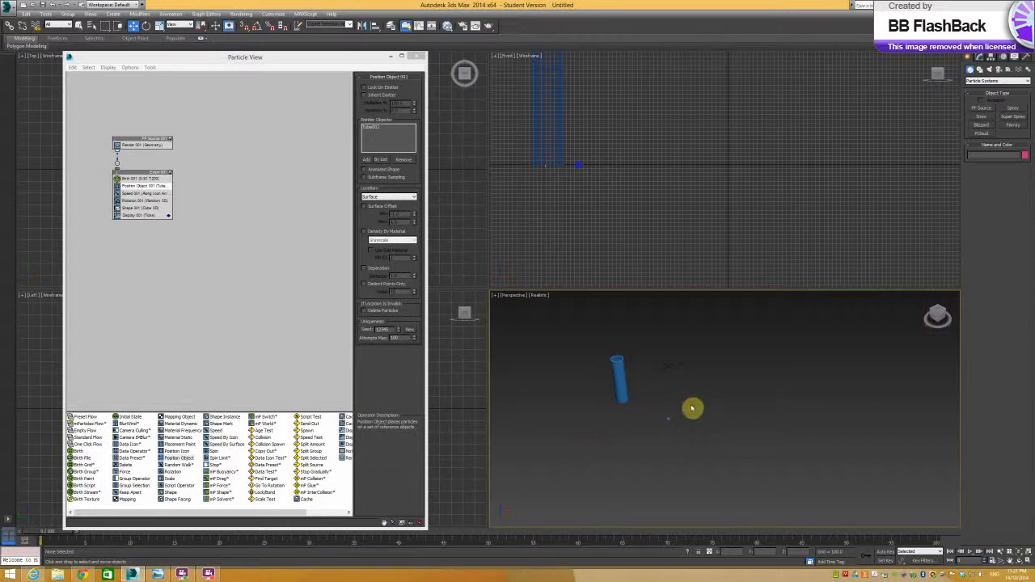
Select the tube and add an Edit Poly modifier to it
left_click(619, 372)
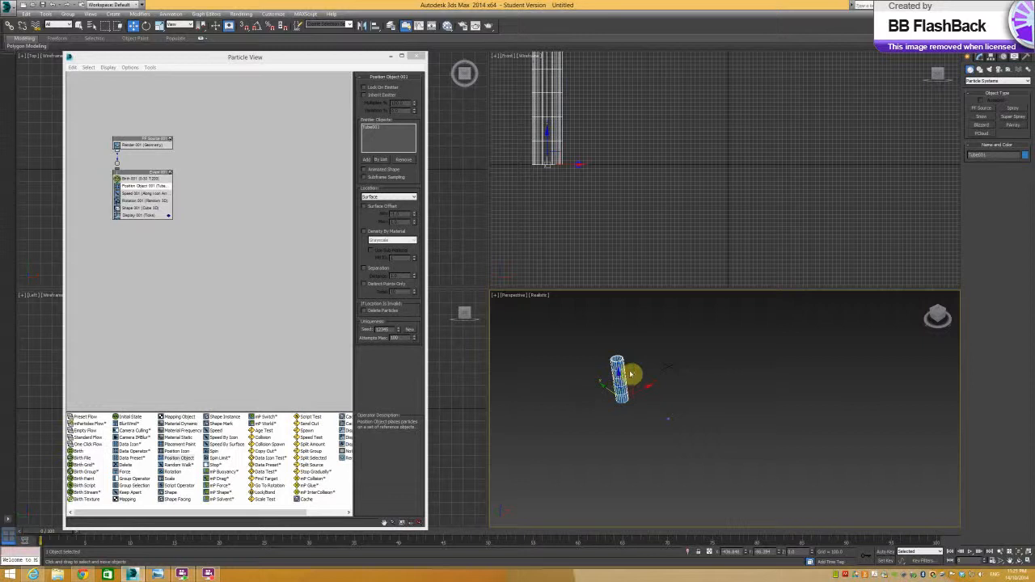
left_click(980, 57)
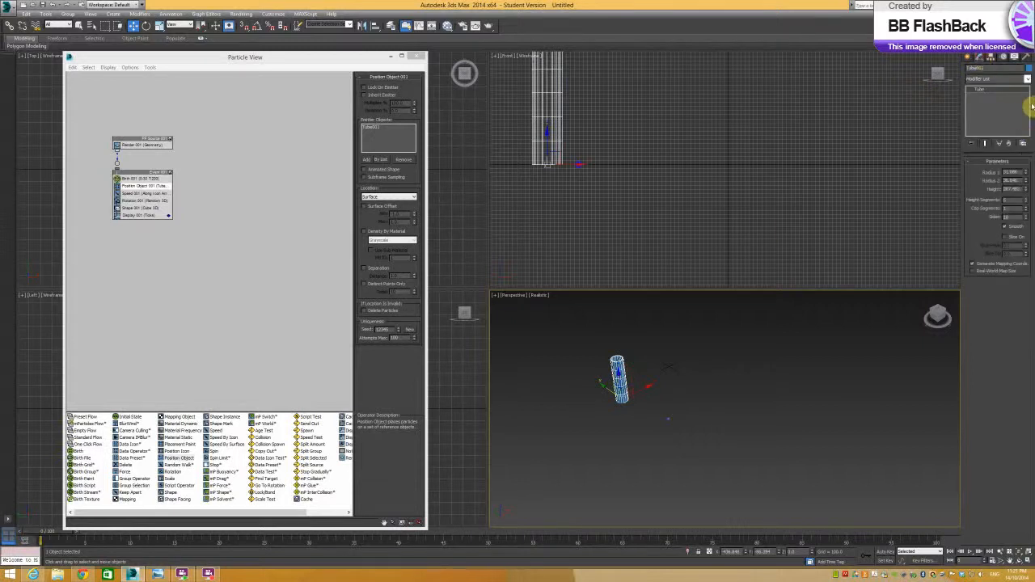
left_click(1027, 79)
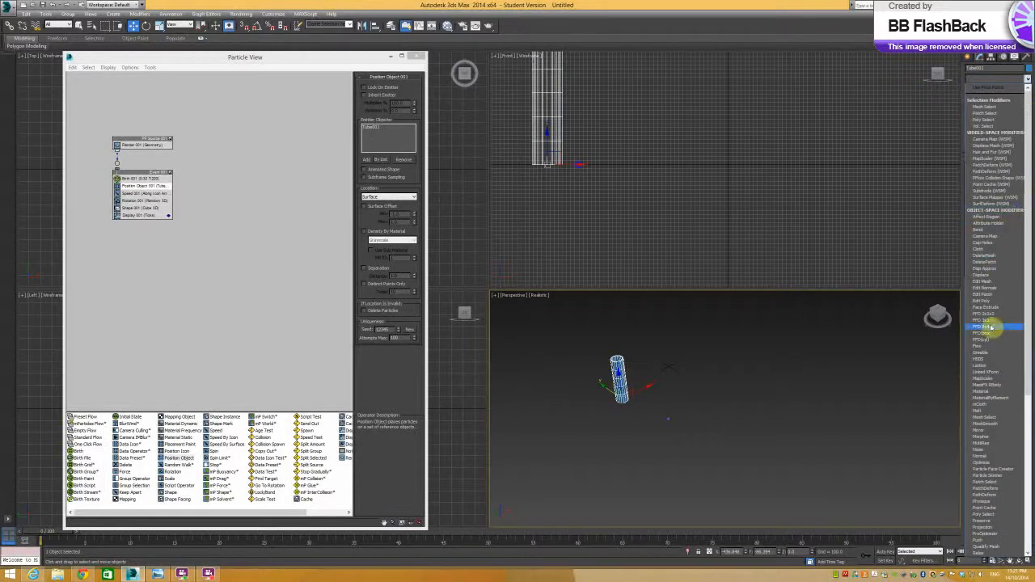
left_click(995, 302)
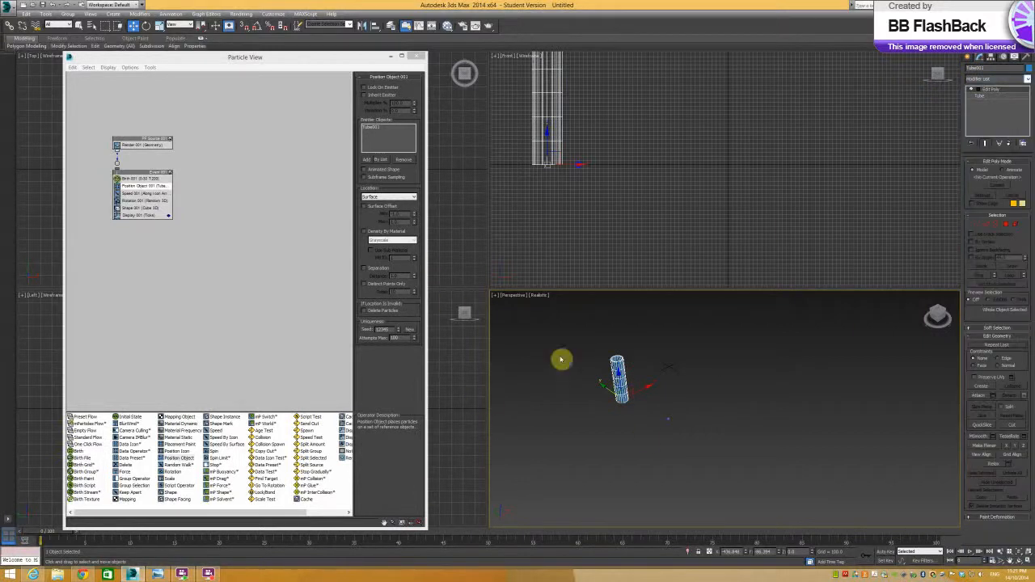
key("super")
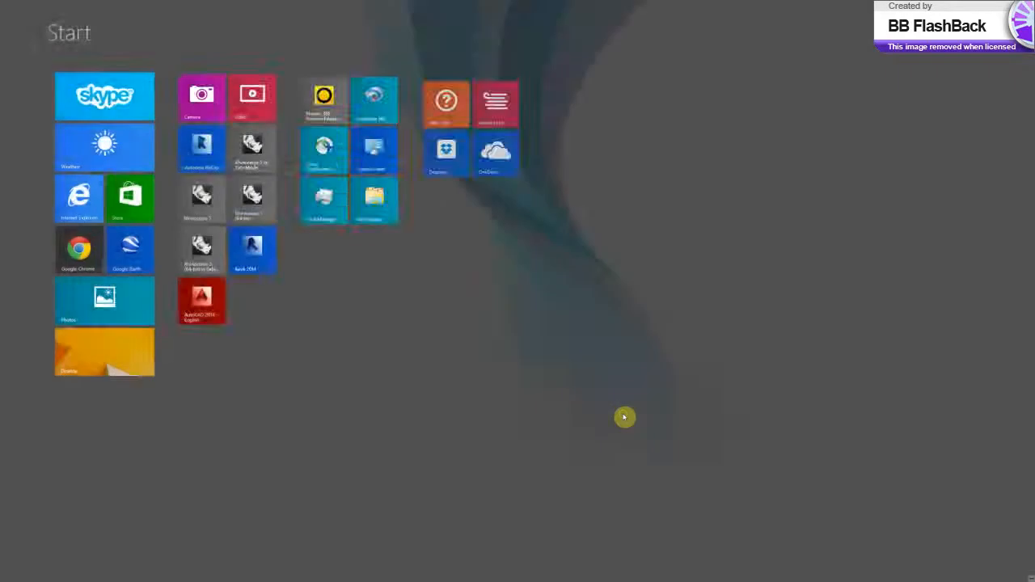
key("super")
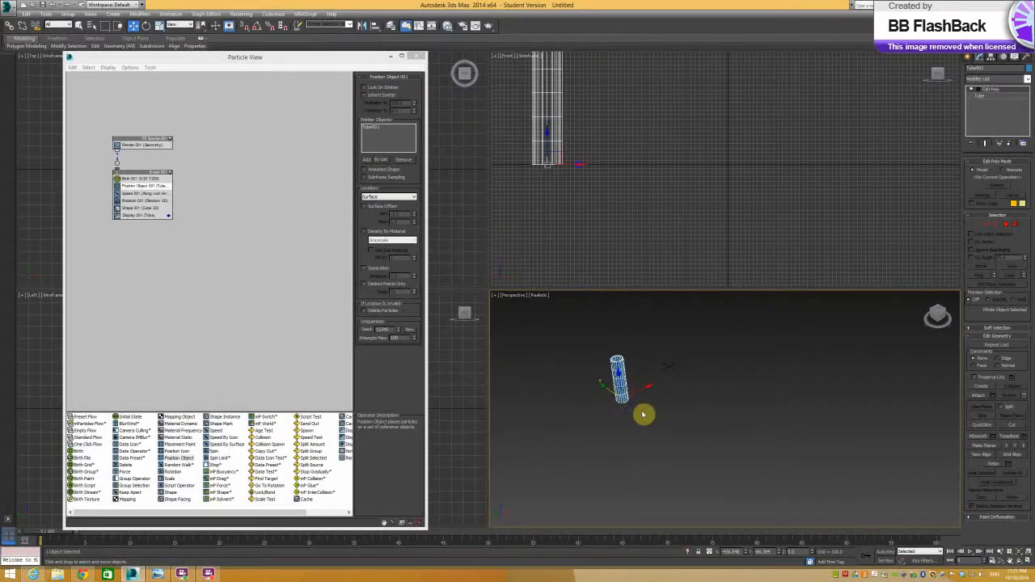
Switch the tube's Edit Poly modifier to polygon level and set its mode to Animate, with the open bottom end in view
mouse_move(634, 416)
middle_mouse_down("alt")
mouse_move(610, 410)
mouse_move(601, 358)
mouse_move(610, 326)
mouse_move(632, 417)
middle_mouse_up("alt")
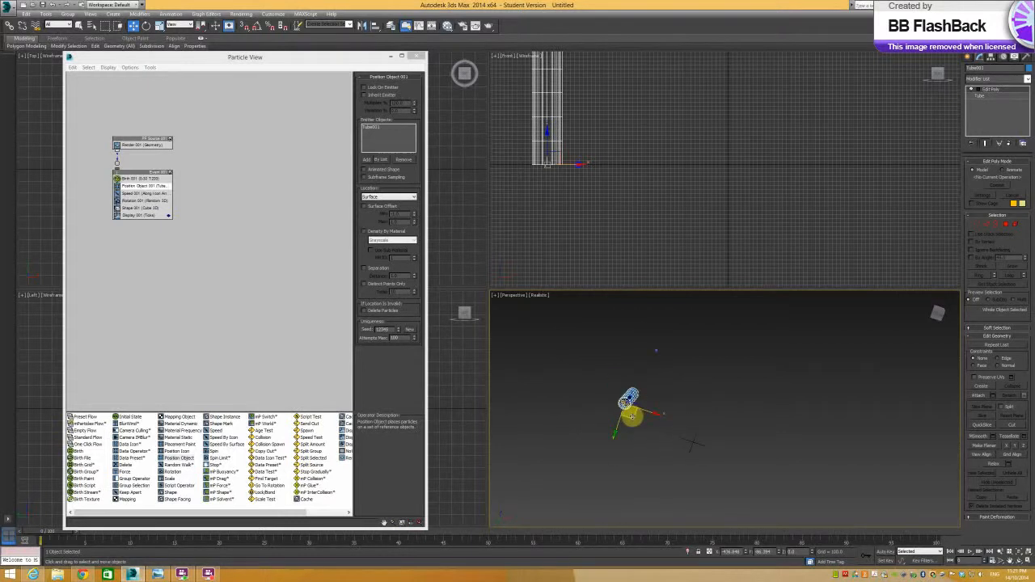
scroll(606, 381, "up", 5)
scroll(602, 372, "down", 6)
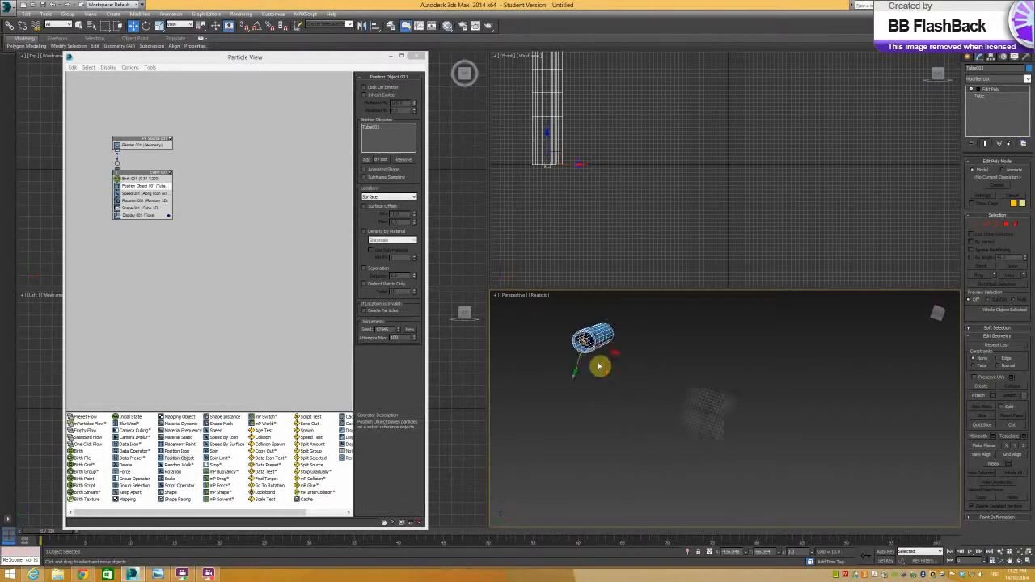
scroll(601, 363, "up", 2)
middle_click_drag(582, 342, 653, 406)
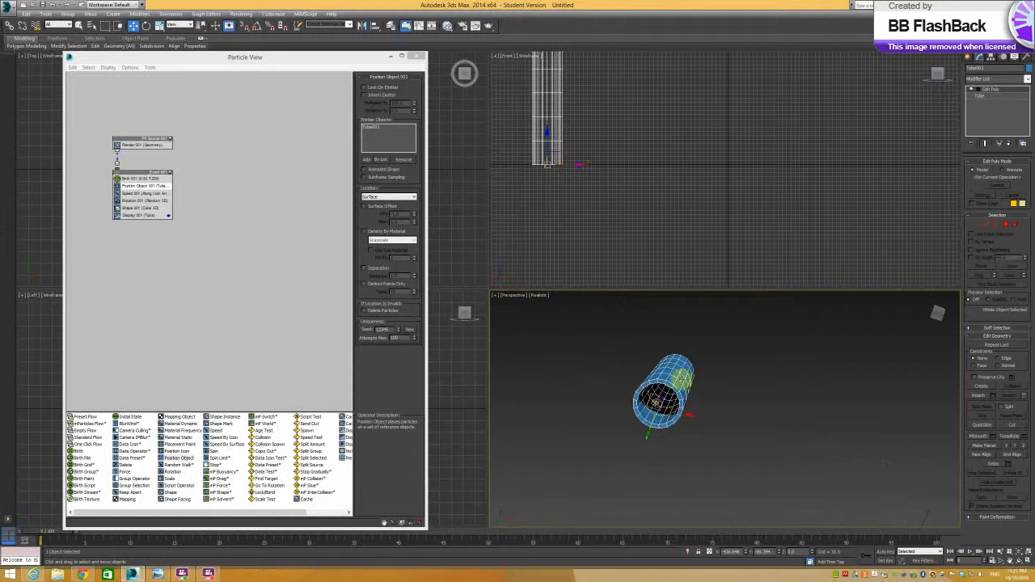
left_click(971, 89)
left_click(993, 116)
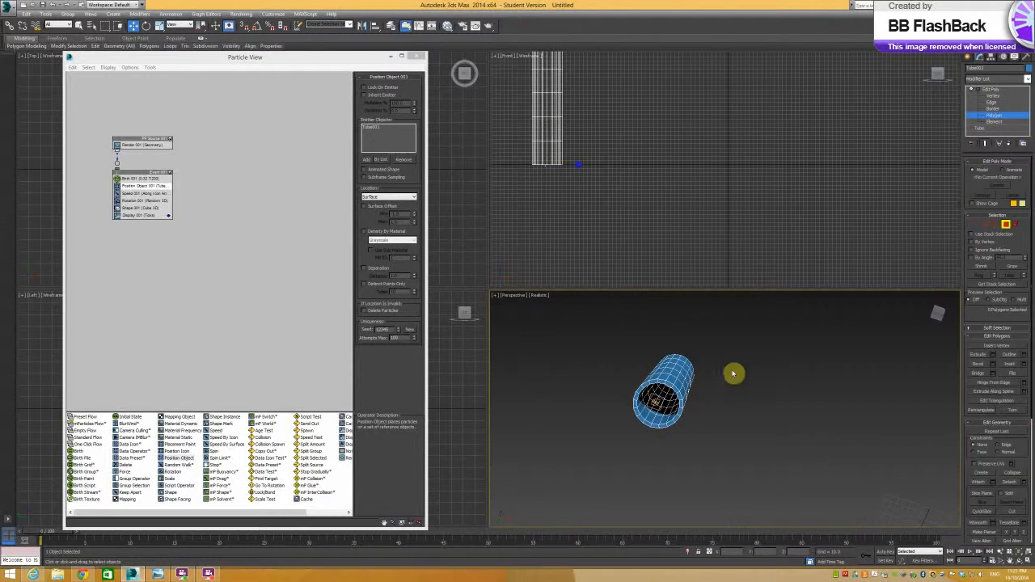
left_click(1003, 171)
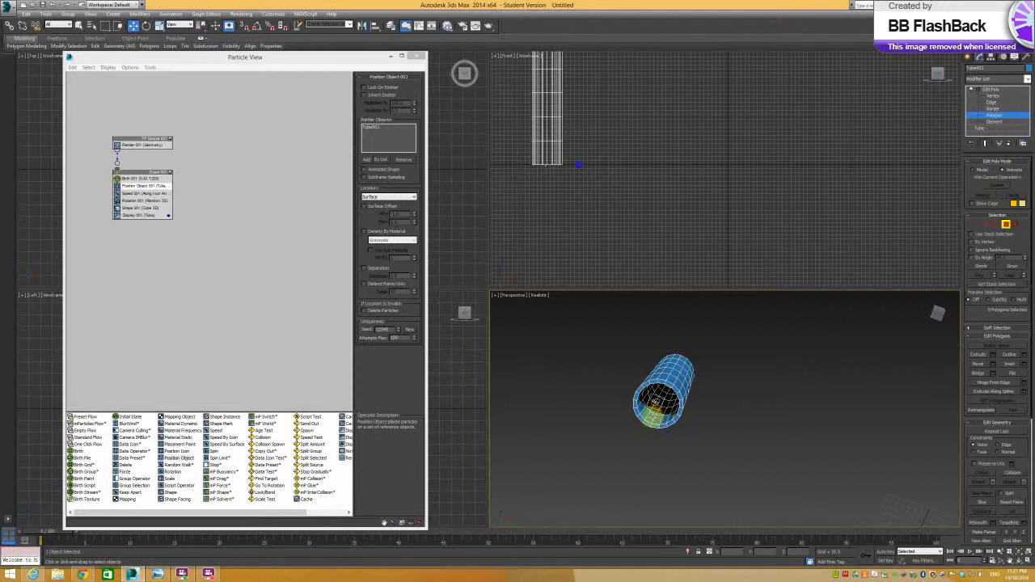
Select the lowest ring of polygons on the tube's inner wall, leaving the bottom rim faces unselected
left_click(644, 411, "shift")
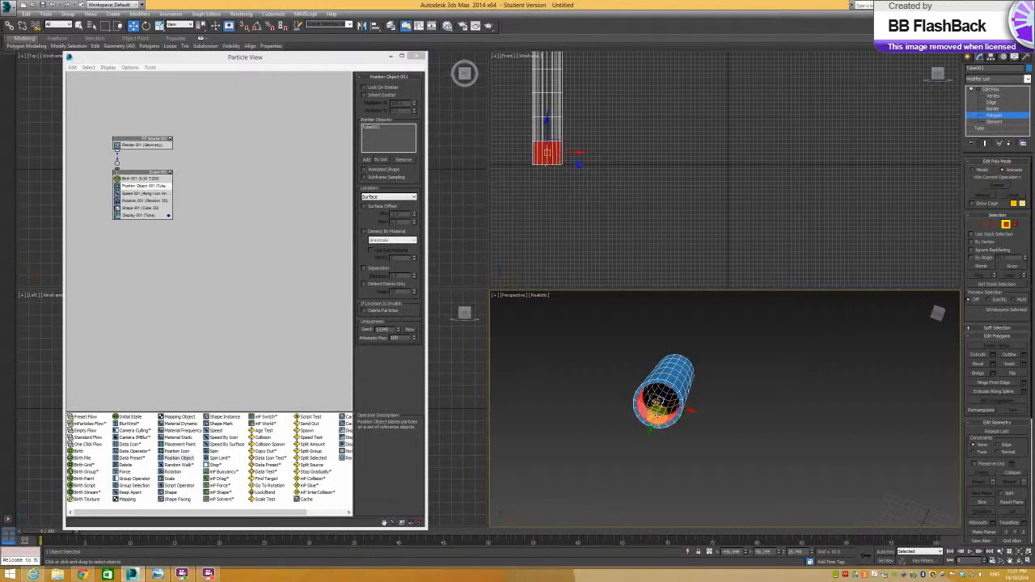
mouse_move(668, 374)
middle_mouse_down()
mouse_move(657, 335)
mouse_move(666, 337)
mouse_move(649, 368)
middle_mouse_up()
scroll(651, 361, "up", 5)
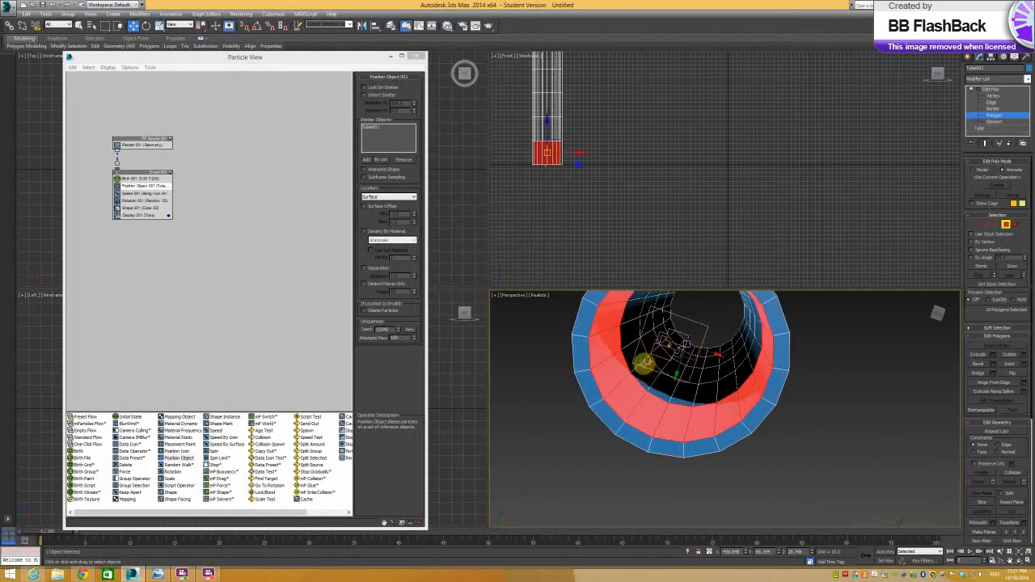
left_click(648, 374, "shift")
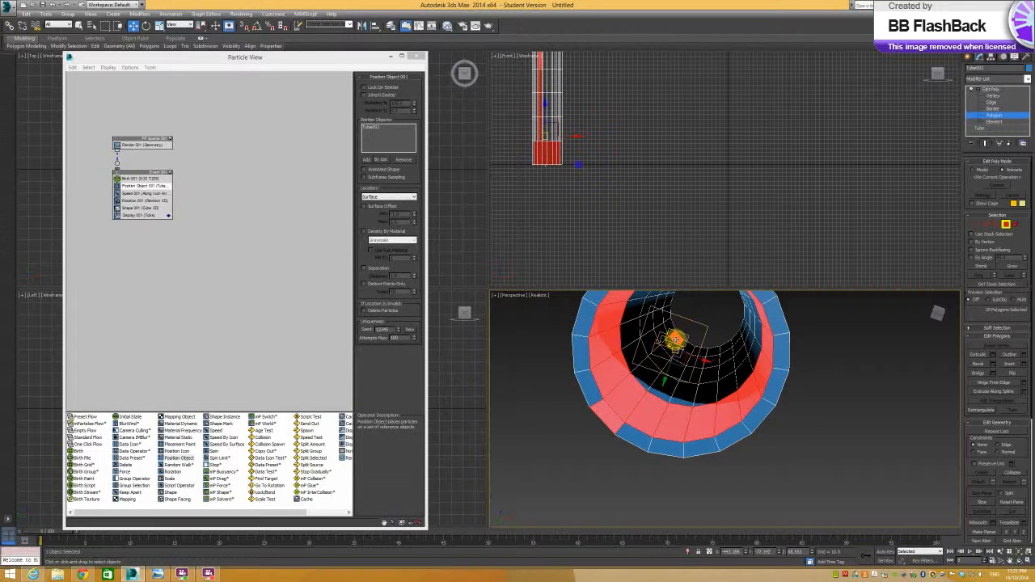
left_click(609, 418, "alt")
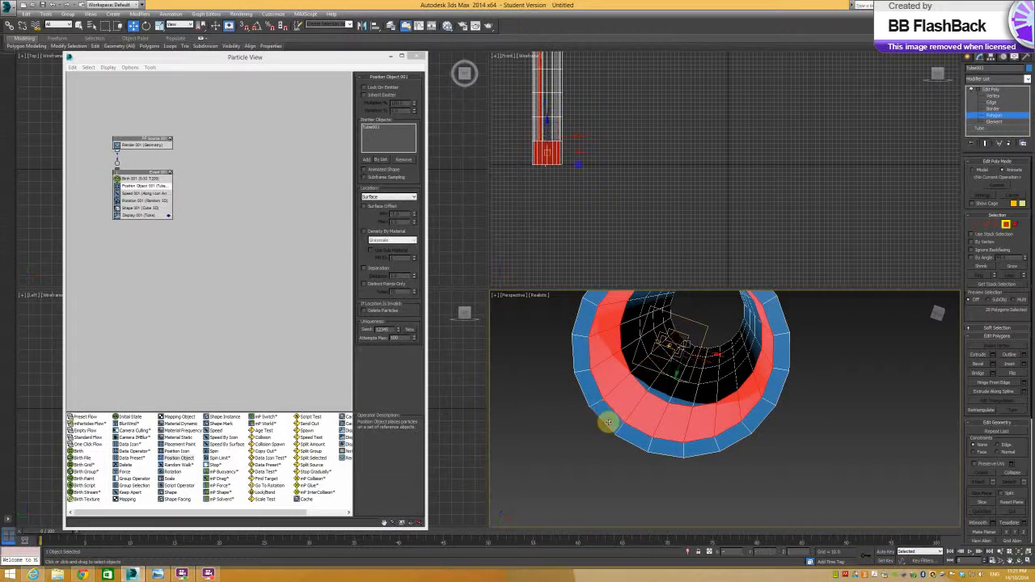
Add the second row of inner-wall polygons above the bottom ring to the selection, one face at a time
left_click(645, 377, "ctrl")
left_click(633, 361, "ctrl")
left_click(631, 341, "ctrl")
left_click(657, 388, "ctrl")
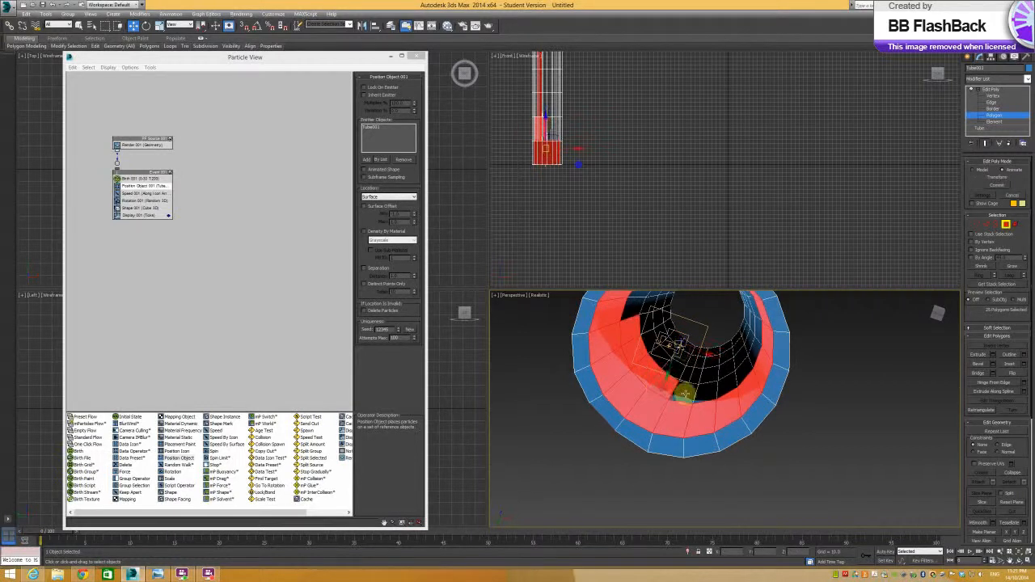
left_click(685, 395, "ctrl")
left_click(705, 395, "ctrl")
left_click(730, 390, "ctrl")
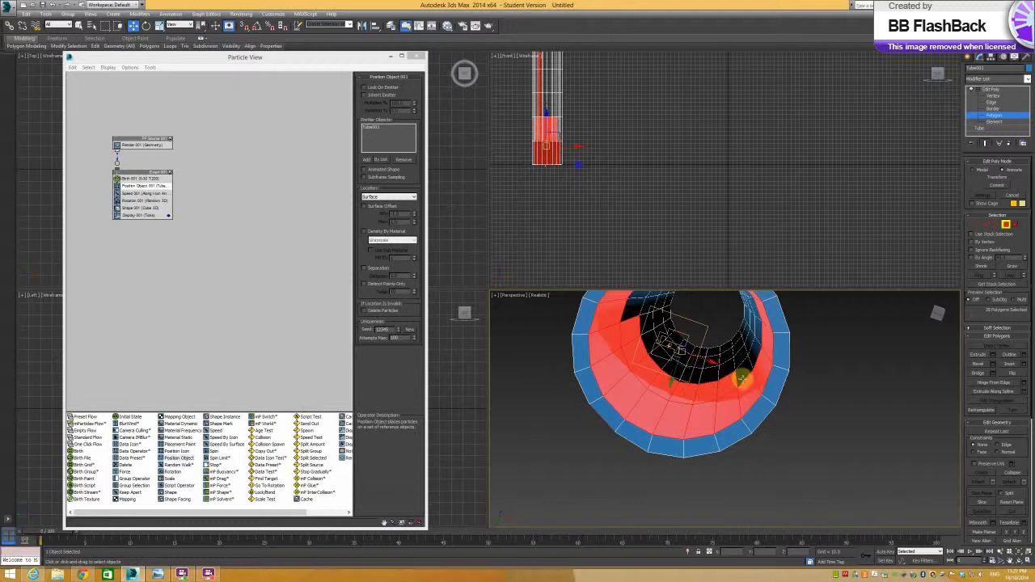
left_click(742, 375, "ctrl")
Remove the stray polygons on the tube's outer wall and bottom rim from the selection, keeping the inner rings
scroll(727, 376, "down", 5)
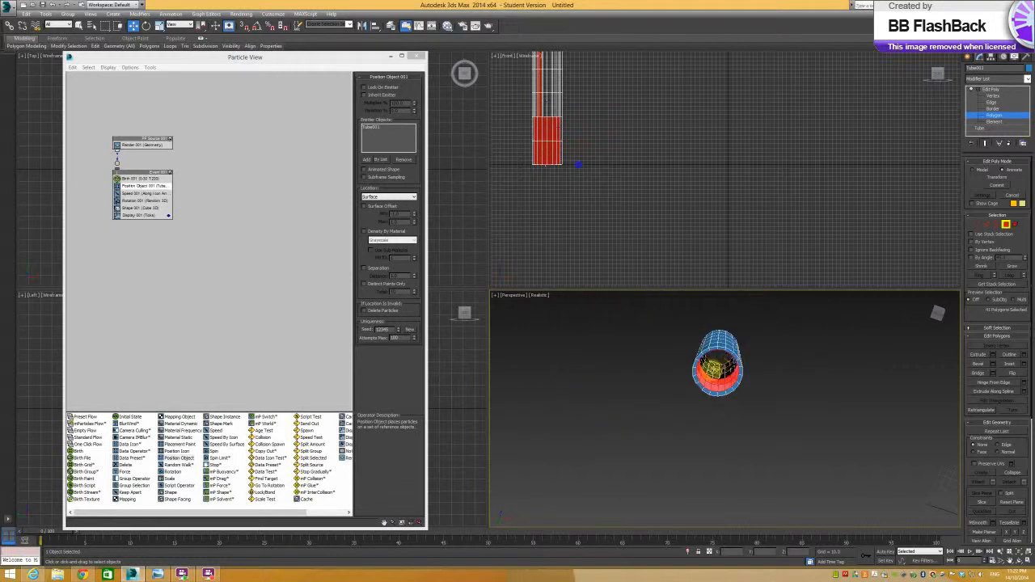
scroll(718, 365, "down", 2)
middle_click_drag(723, 357, 553, 432, "alt")
scroll(723, 347, "up", 3)
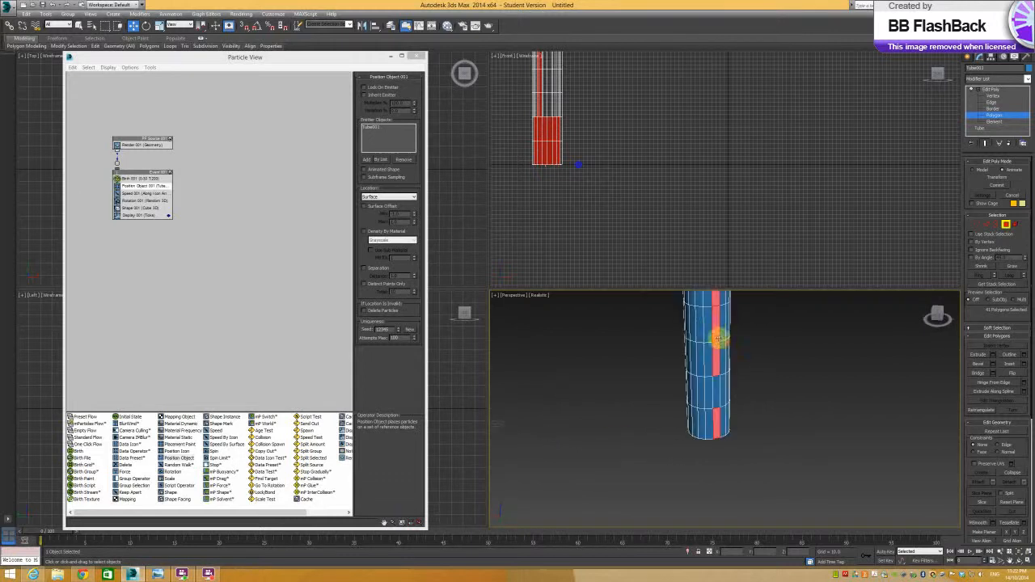
scroll(721, 338, "down", 3)
middle_click_drag(714, 325, 718, 350, "alt")
scroll(716, 350, "up", 5)
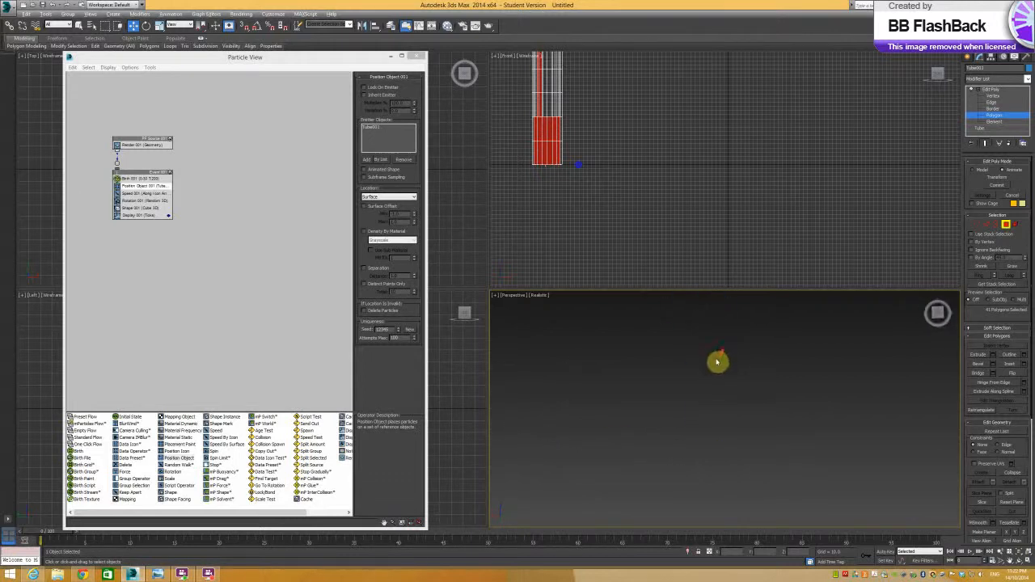
scroll(718, 360, "down", 2)
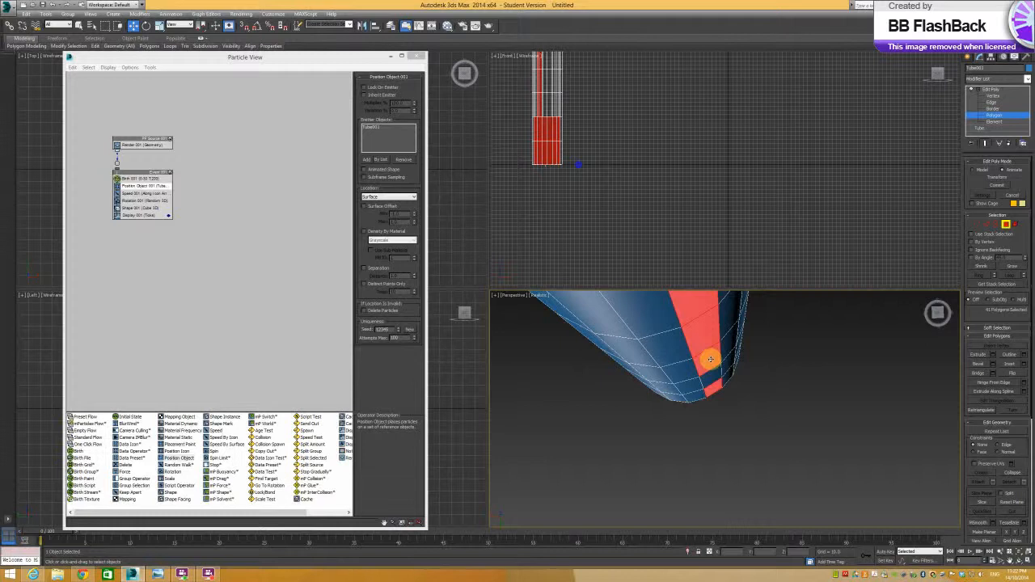
left_click(711, 360, "alt")
left_click(715, 388, "alt")
left_click(706, 342, "alt")
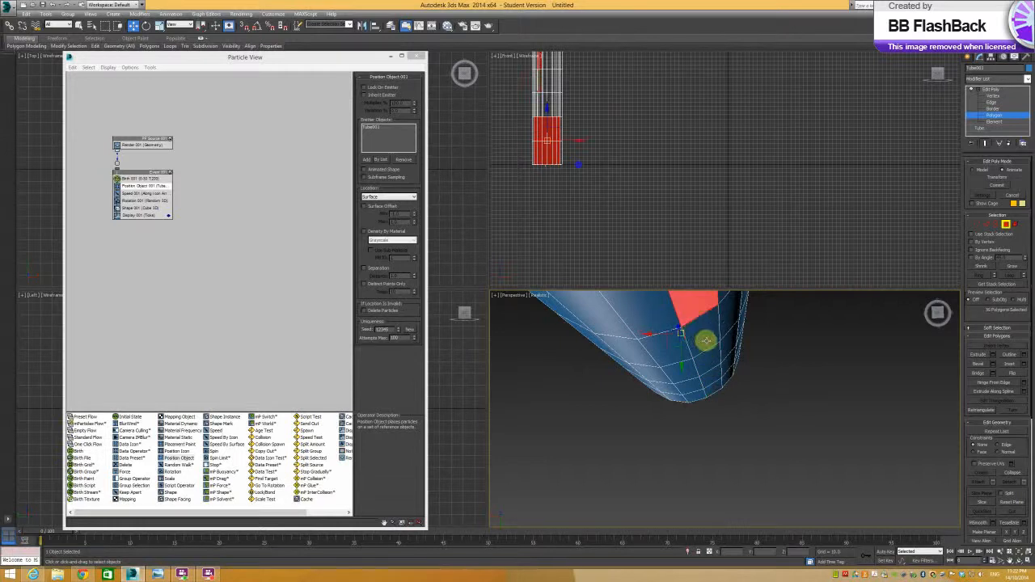
middle_click_drag(698, 312, 693, 380, "alt")
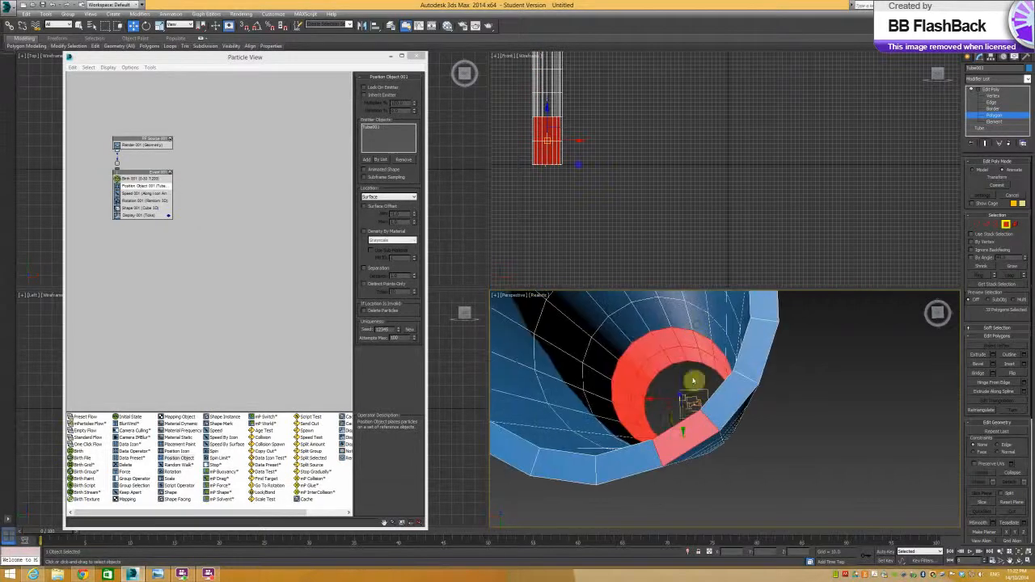
left_click(681, 432, "alt")
scroll(682, 427, "down", 5)
middle_click_drag(683, 420, 736, 393, "alt")
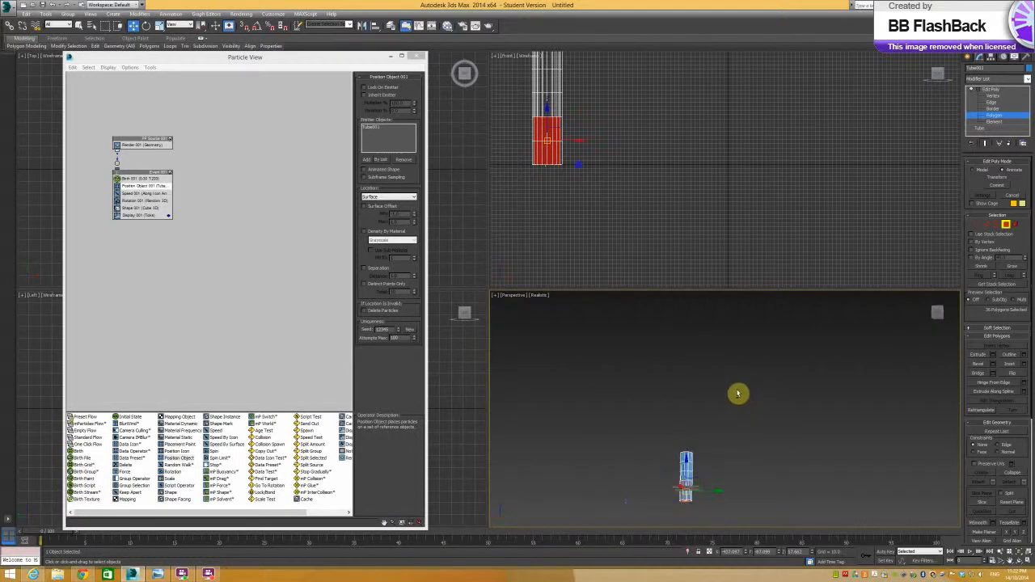
Set the Position Object operator's location to Selected Faces and scrub the start of the animation to check the emission
left_click(413, 197)
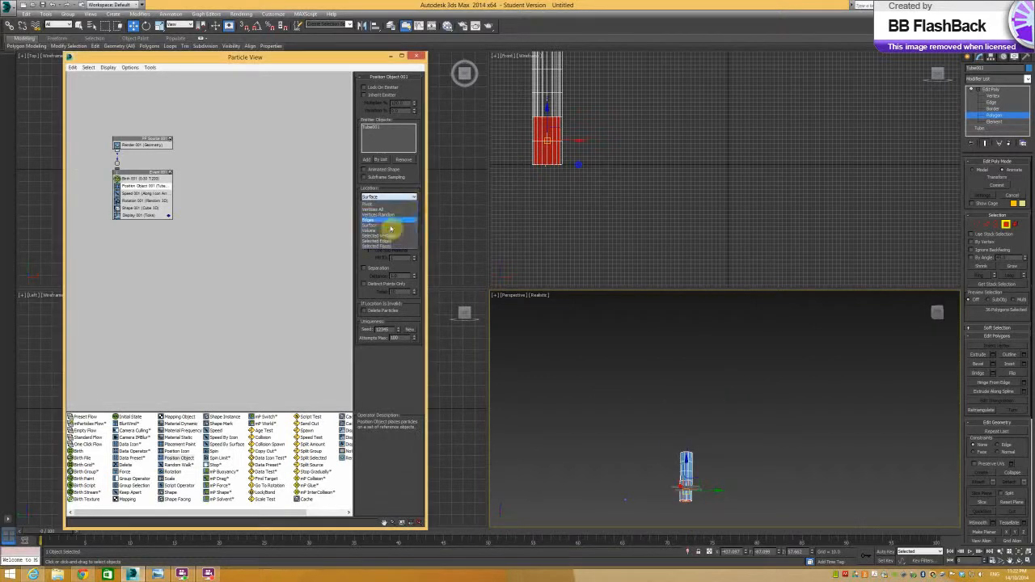
left_click(391, 249)
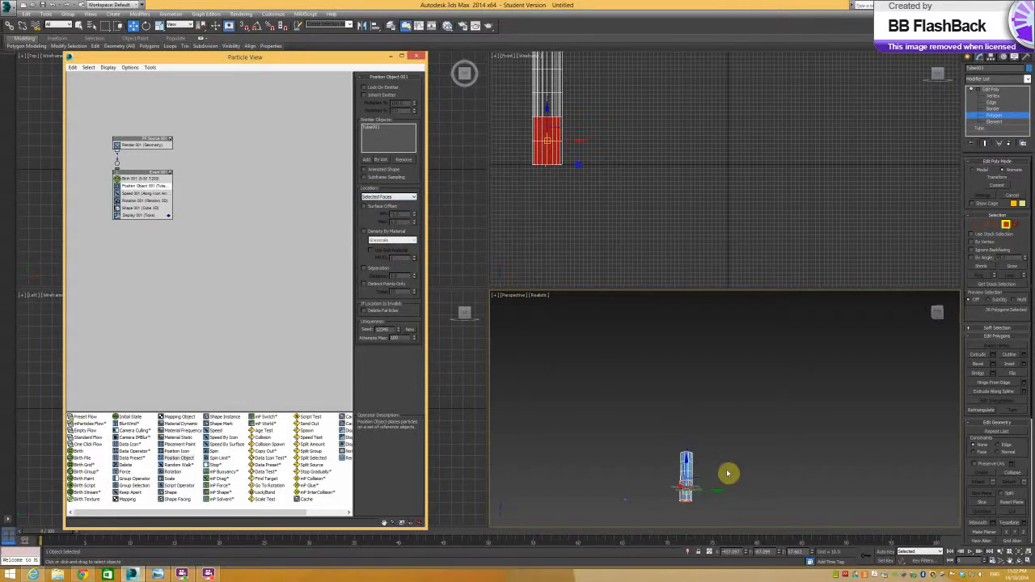
middle_click_drag(714, 465, 663, 437, "alt")
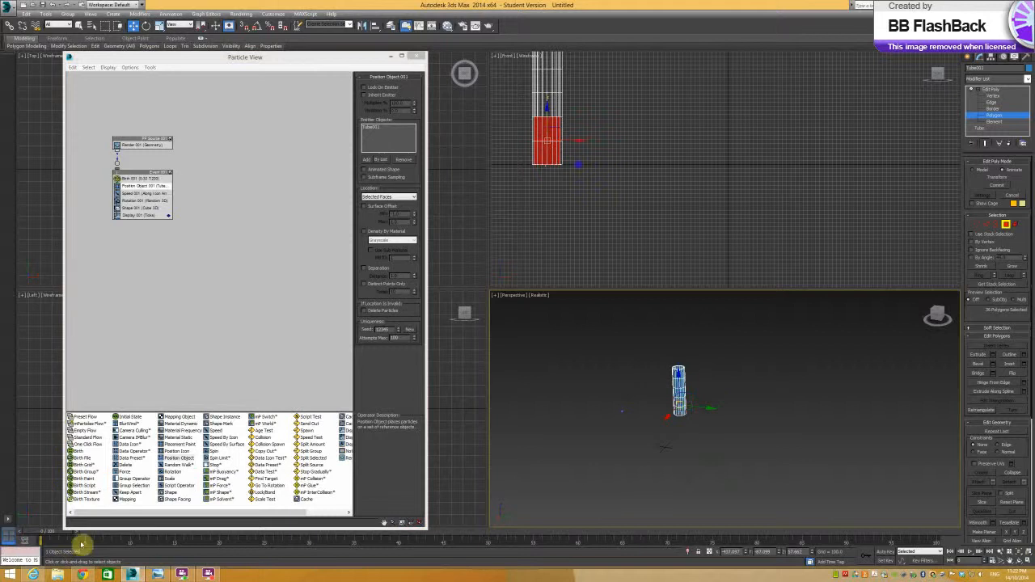
left_click_drag(46, 539, 2, 489)
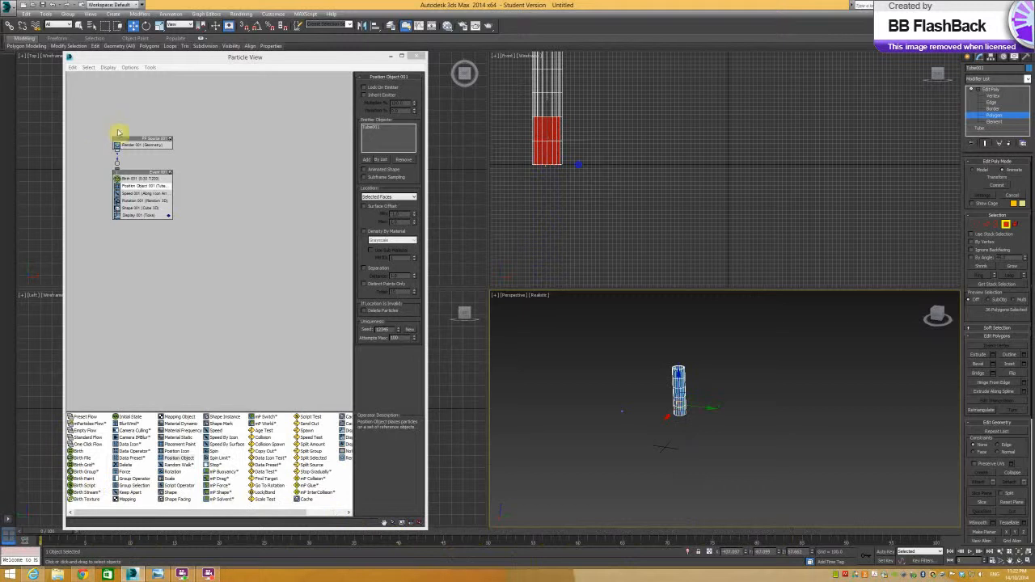
Play the animation to check the particle motion and set the Speed operator's speed to 150
left_click(152, 194)
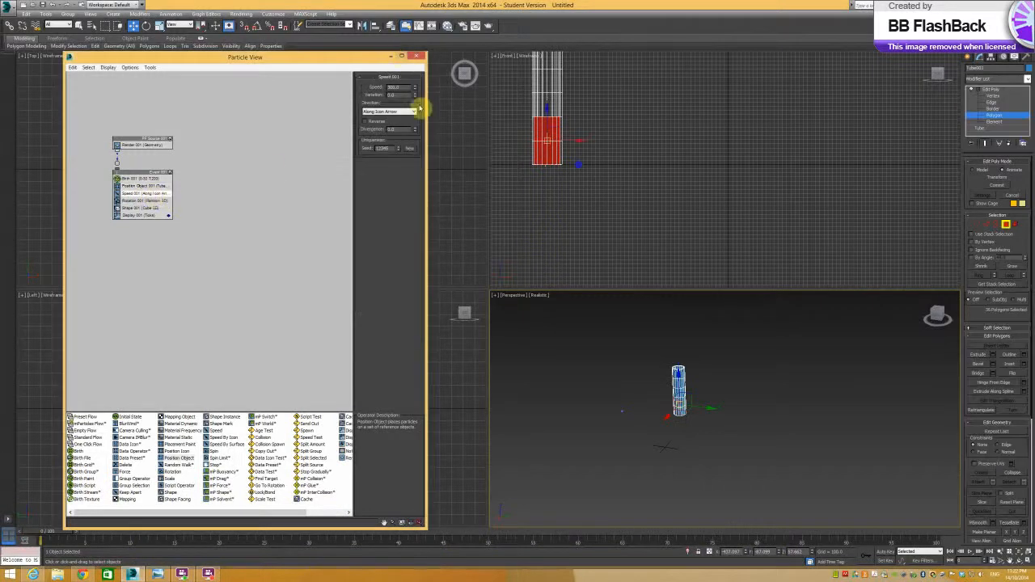
left_click(971, 555)
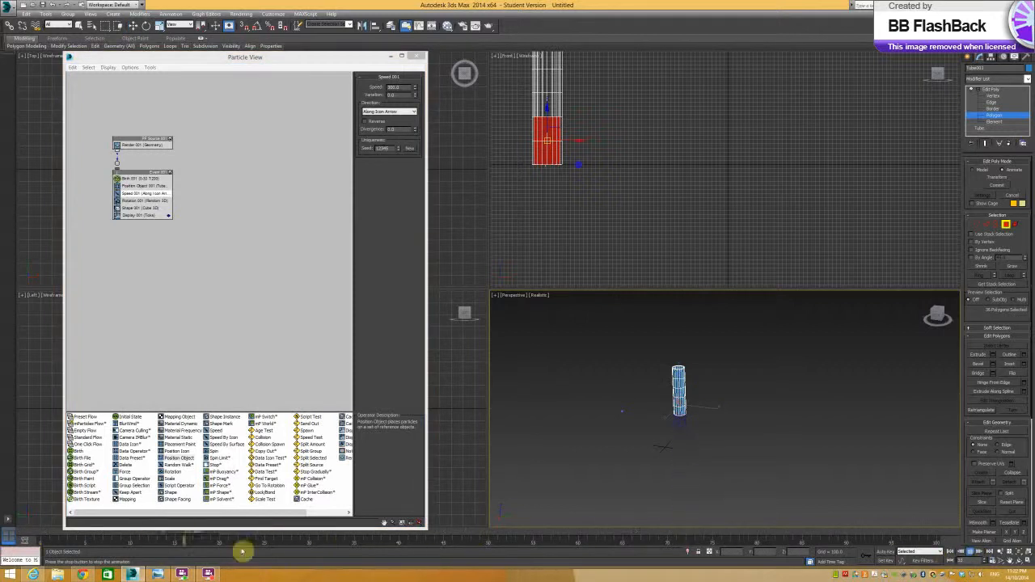
left_click(972, 554)
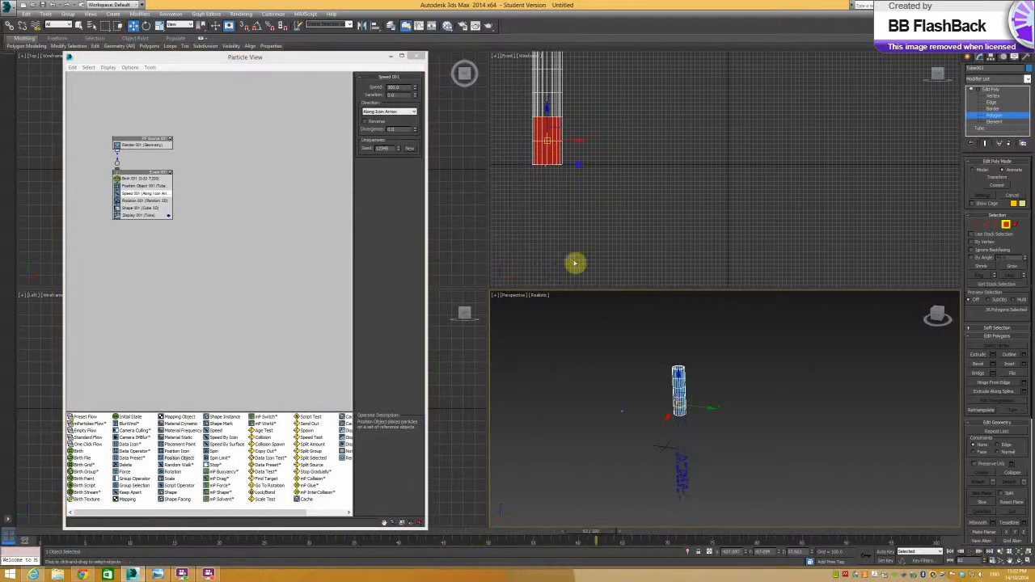
left_click(396, 86)
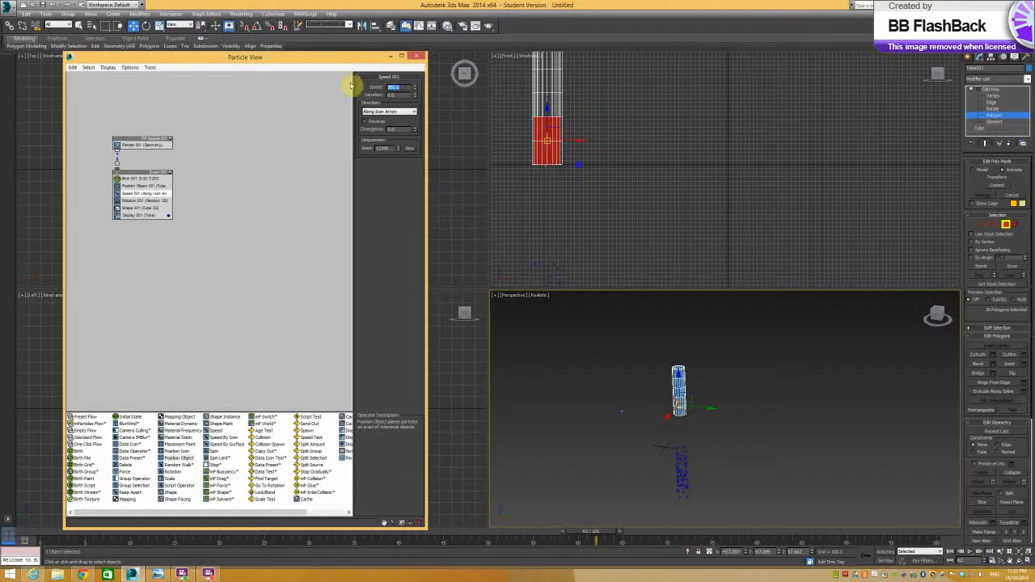
type("150")
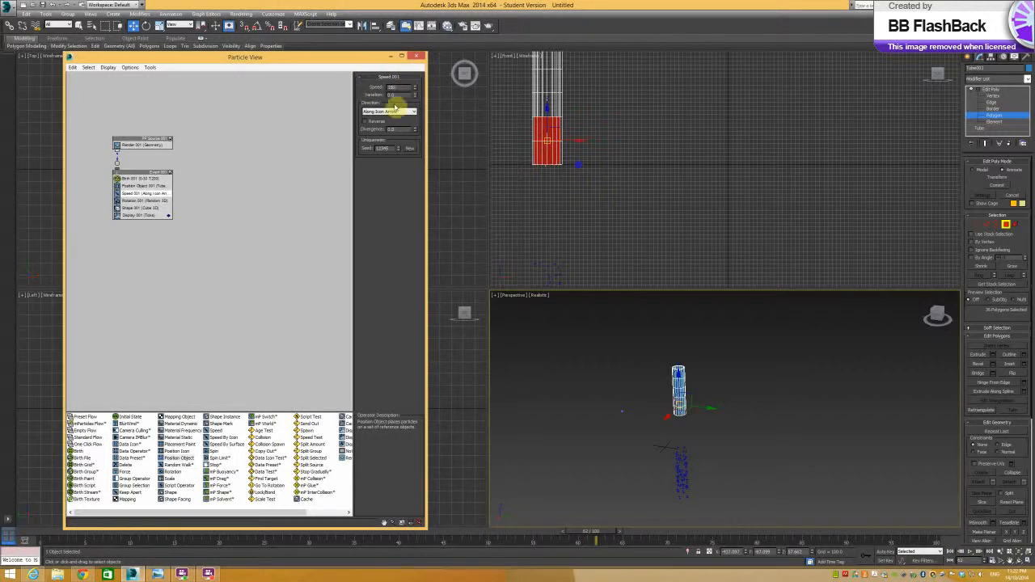
key("Return")
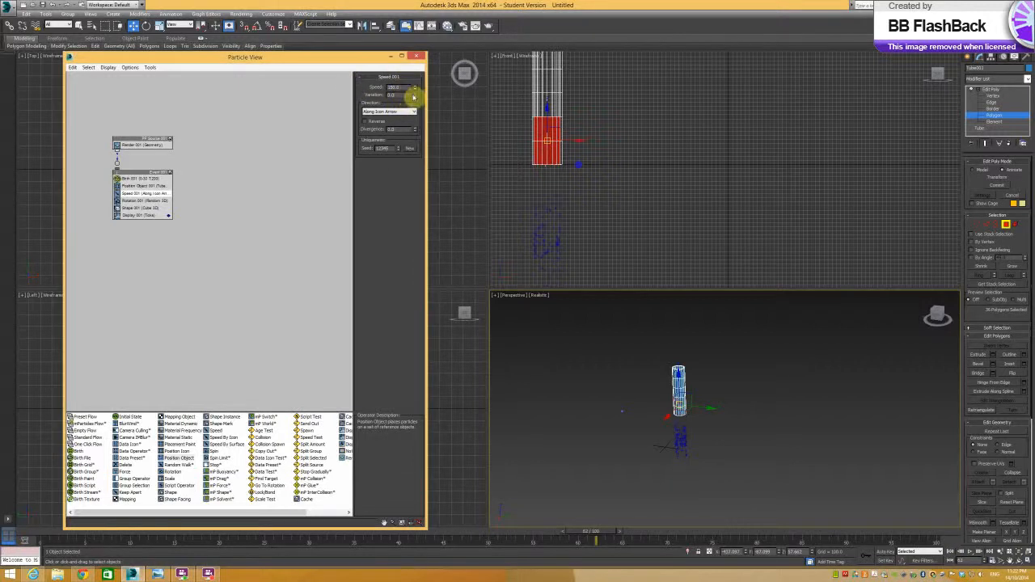
Set the Speed operator's variation to 50 and play the animation to check the particle motion
left_click(391, 95)
double_click(404, 95)
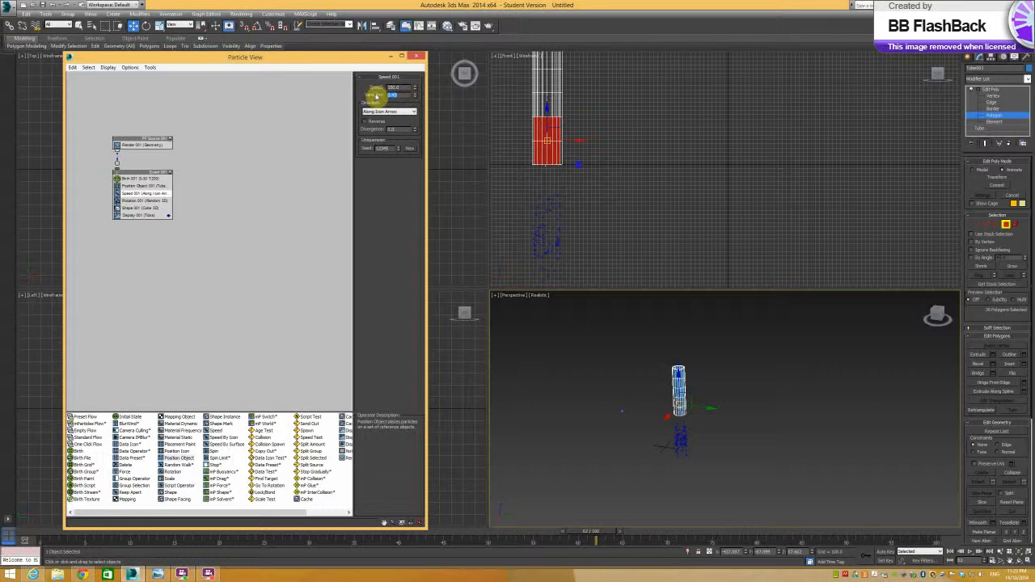
type("50")
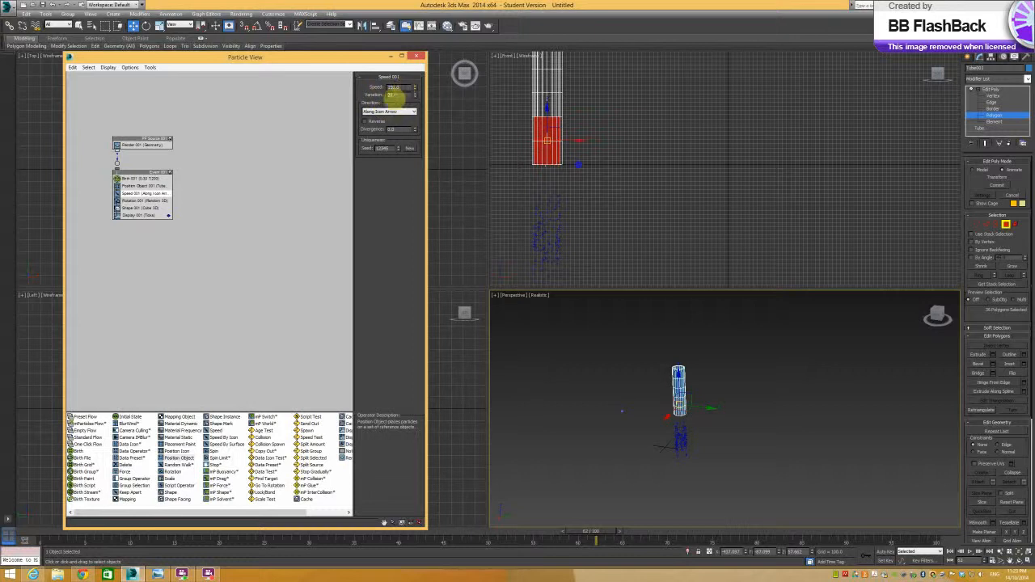
left_click(974, 552)
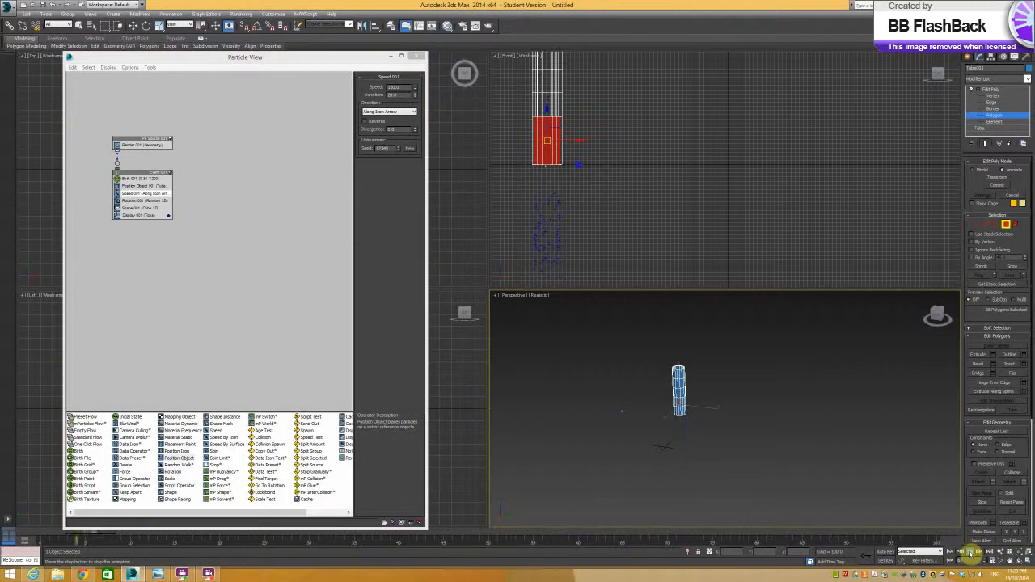
left_click(969, 552)
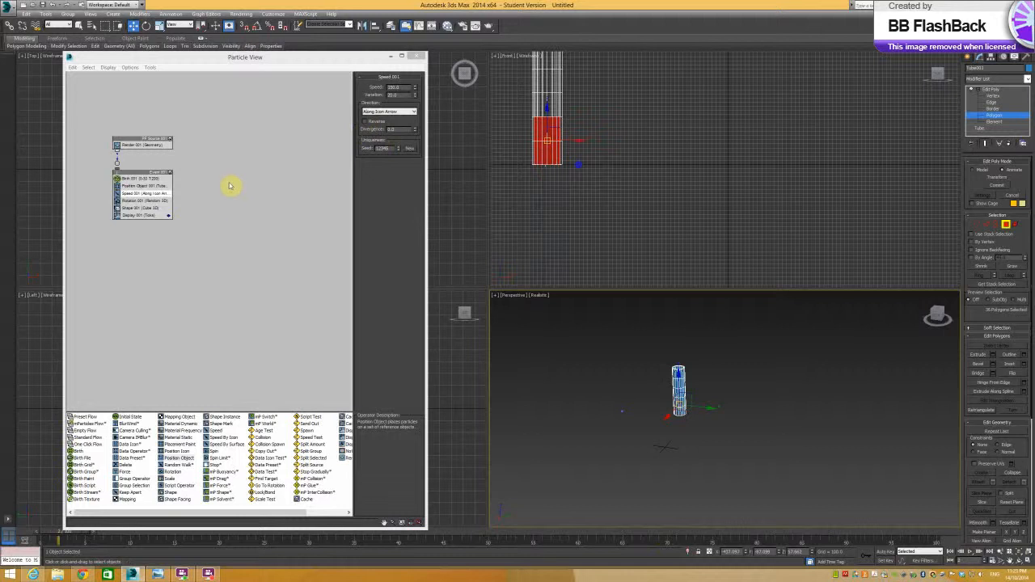
Examine the Rotation, Shape and Display operators' settings, including the list of available 3D particle shapes
left_click(140, 202)
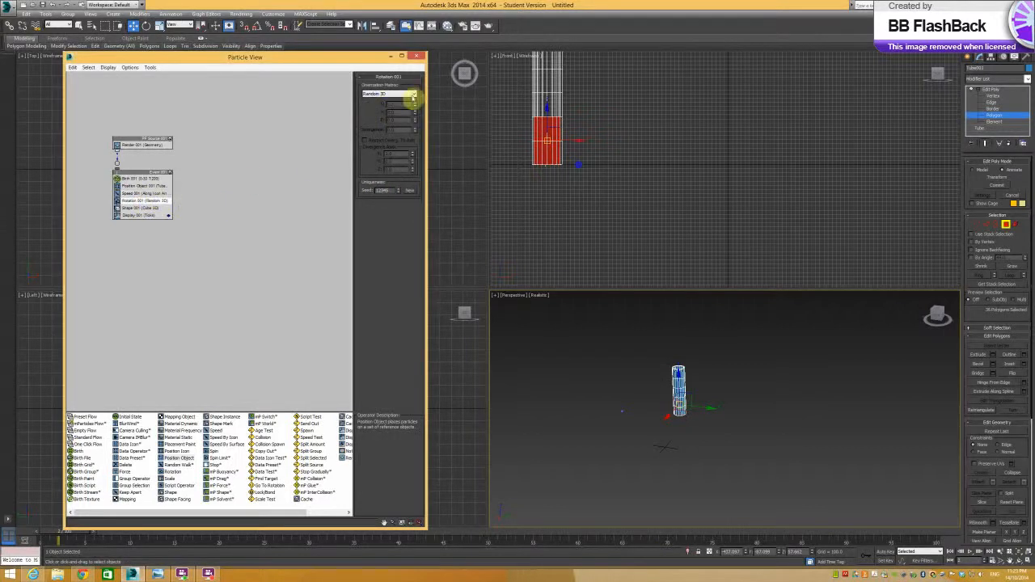
left_click(137, 208)
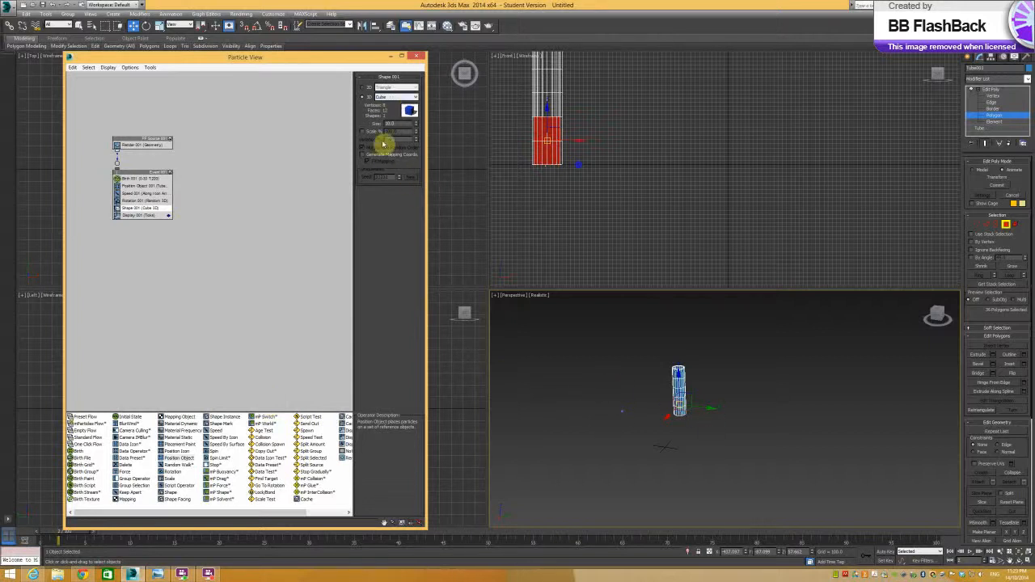
left_click(150, 217)
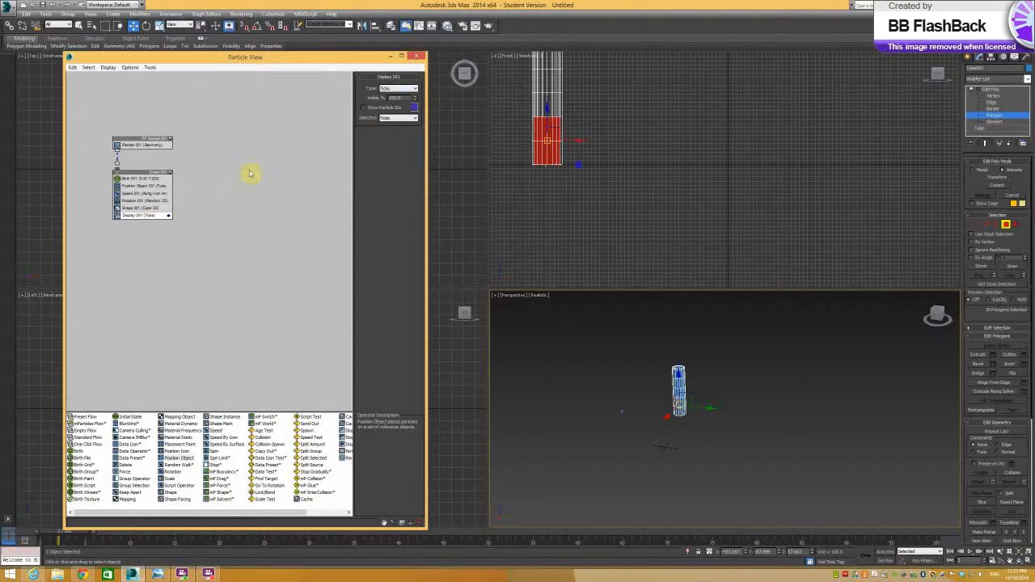
left_click(153, 209)
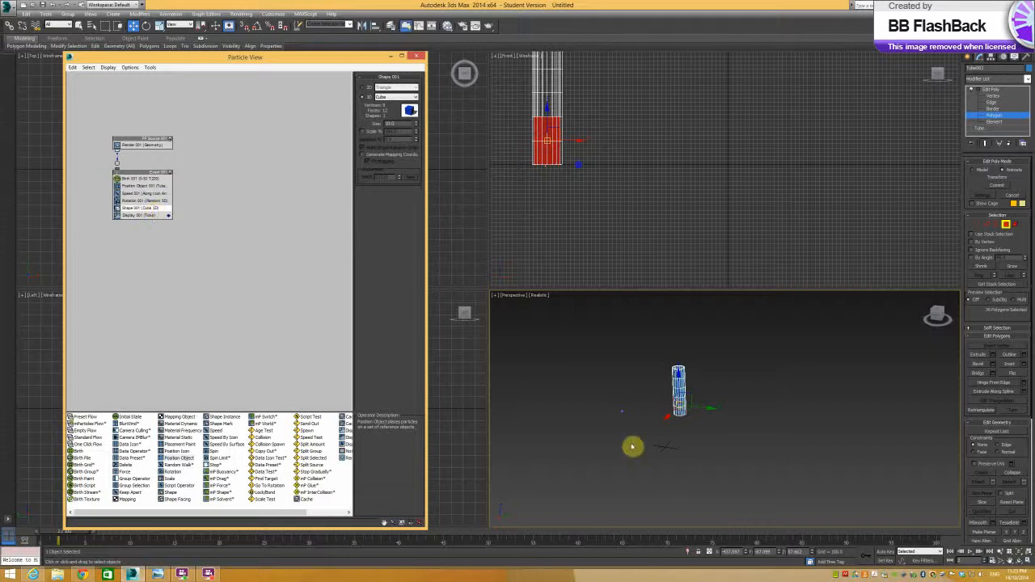
left_click(411, 97)
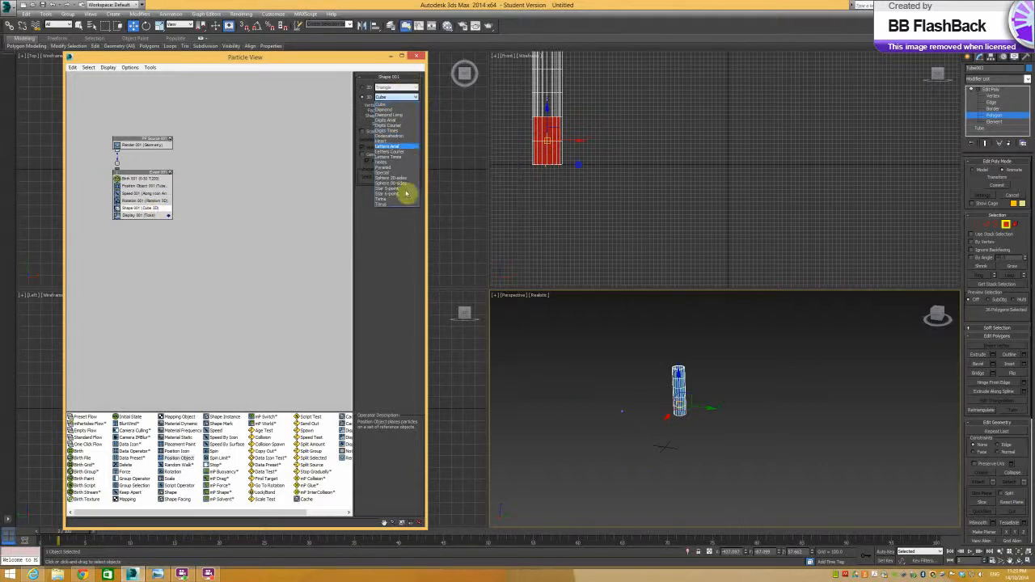
left_click(402, 261)
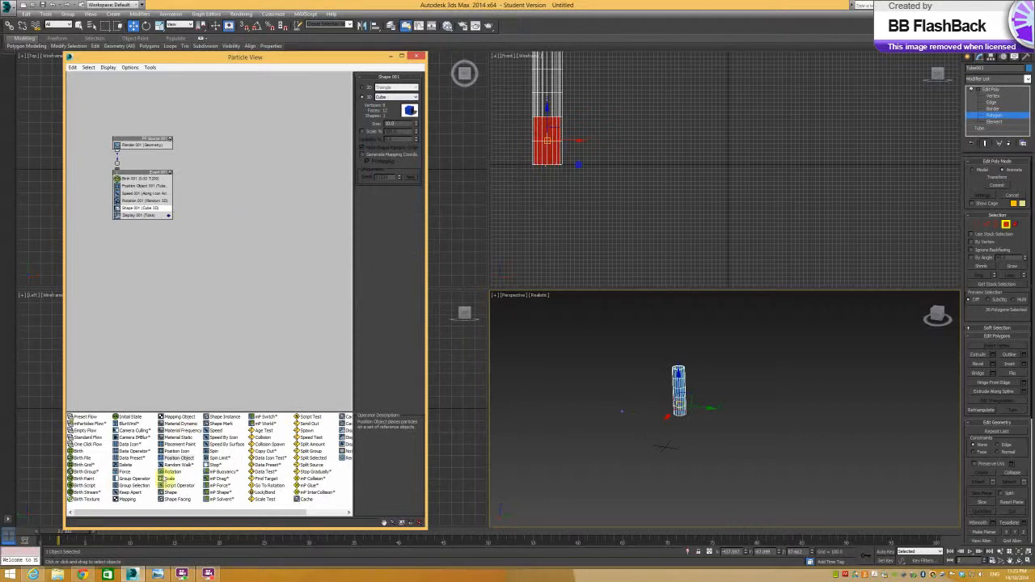
Replace the Shape operator with a Shape Instance operator and pick the small sphere beside the tube as its particle geometry object
left_click(228, 417)
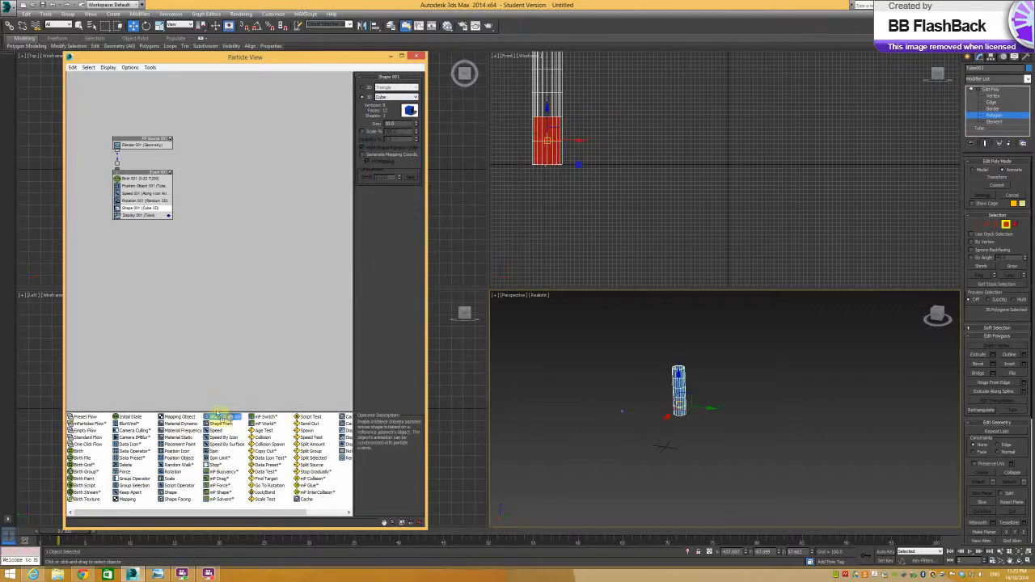
left_click_drag(220, 417, 149, 218)
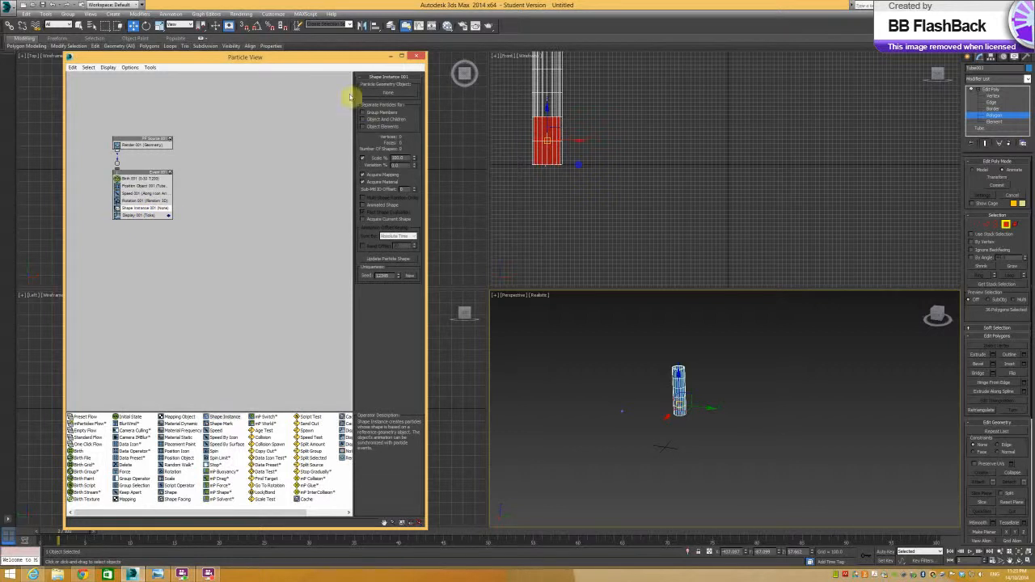
left_click(375, 93)
left_click(623, 416)
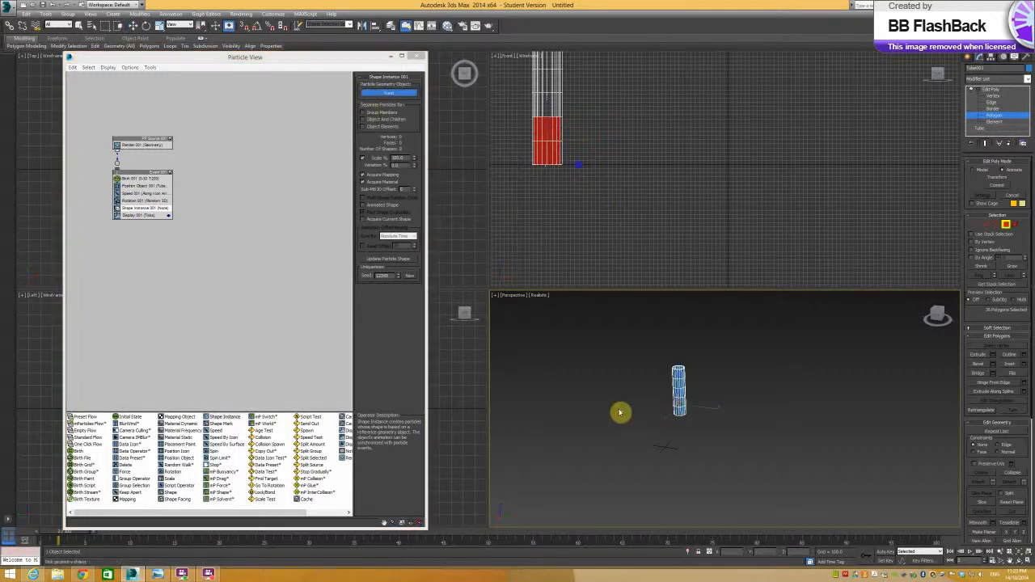
left_click(622, 412)
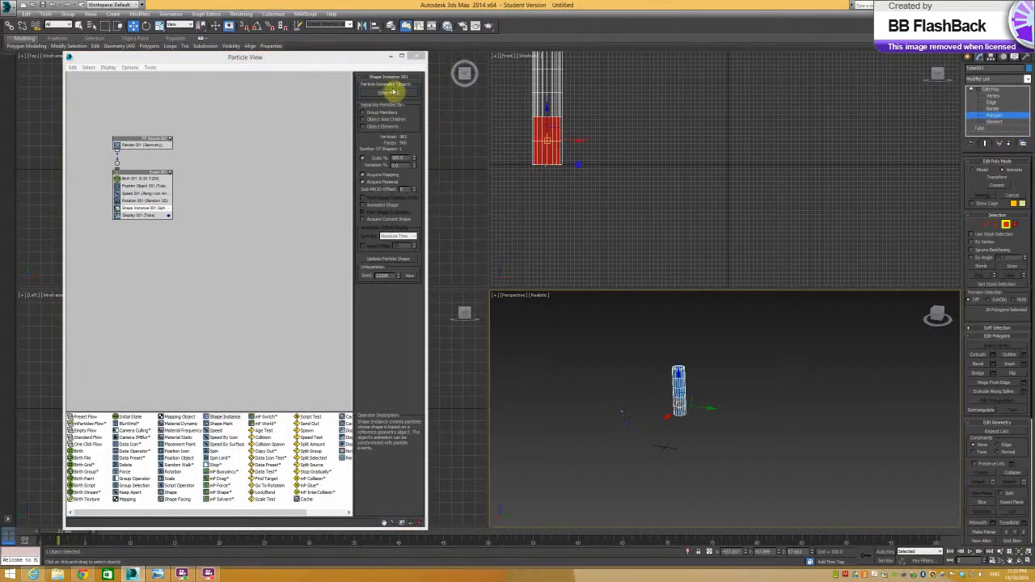
Set the Display operator's type and its display for selected particles to Geometry, and return the animation to frame 0
left_click(133, 216)
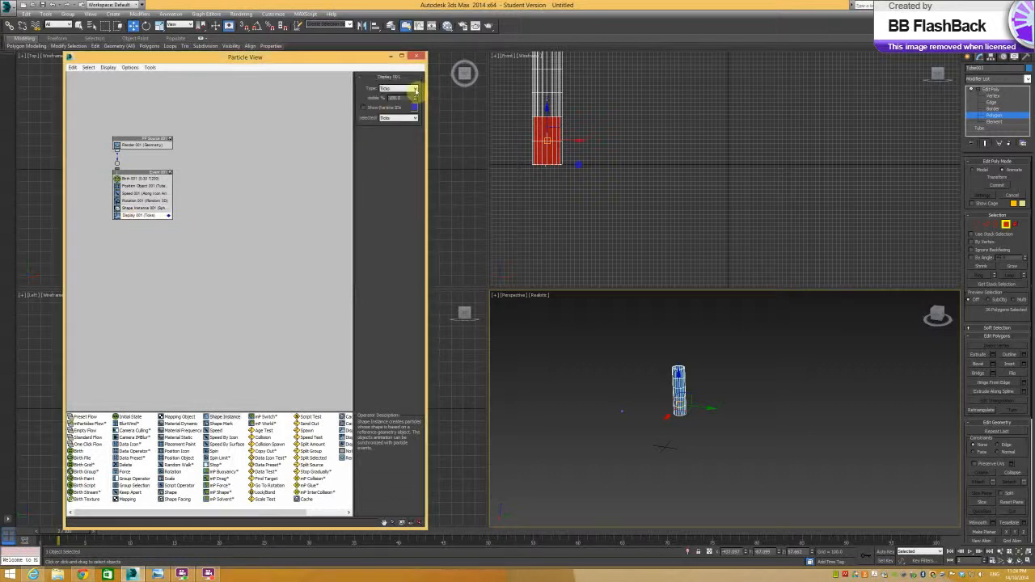
left_click(415, 88)
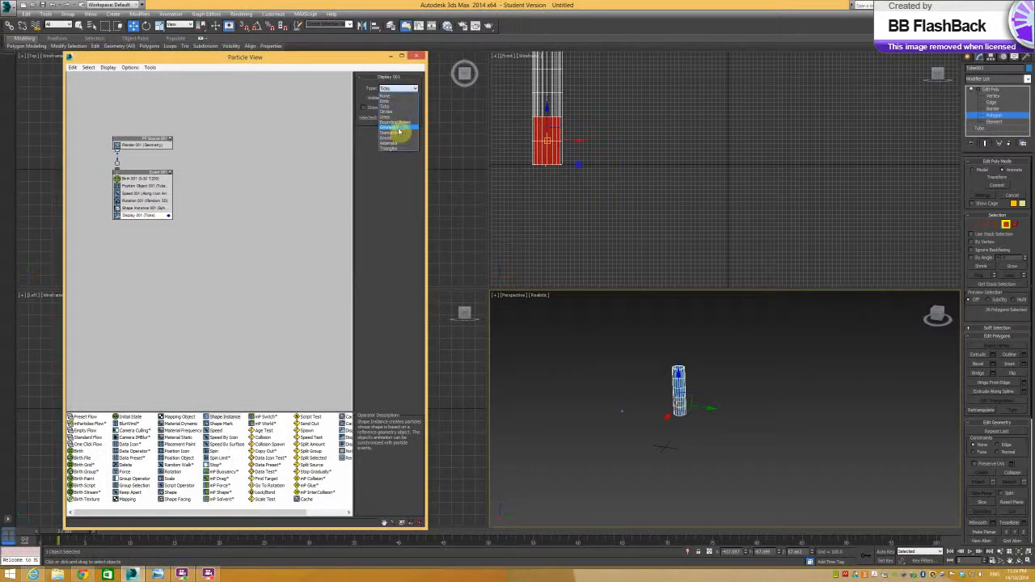
left_click(398, 131)
left_click(414, 118)
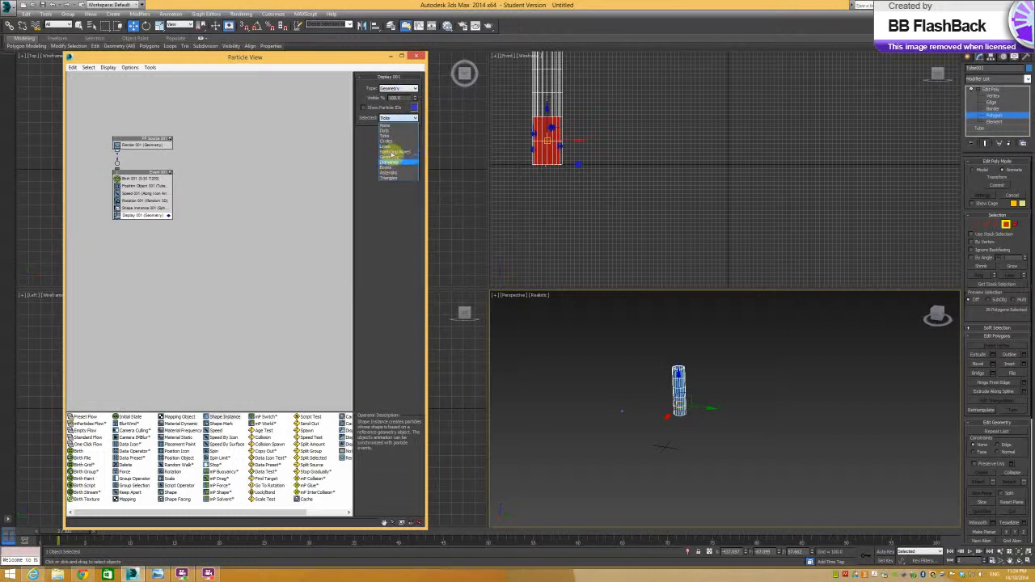
left_click(393, 157)
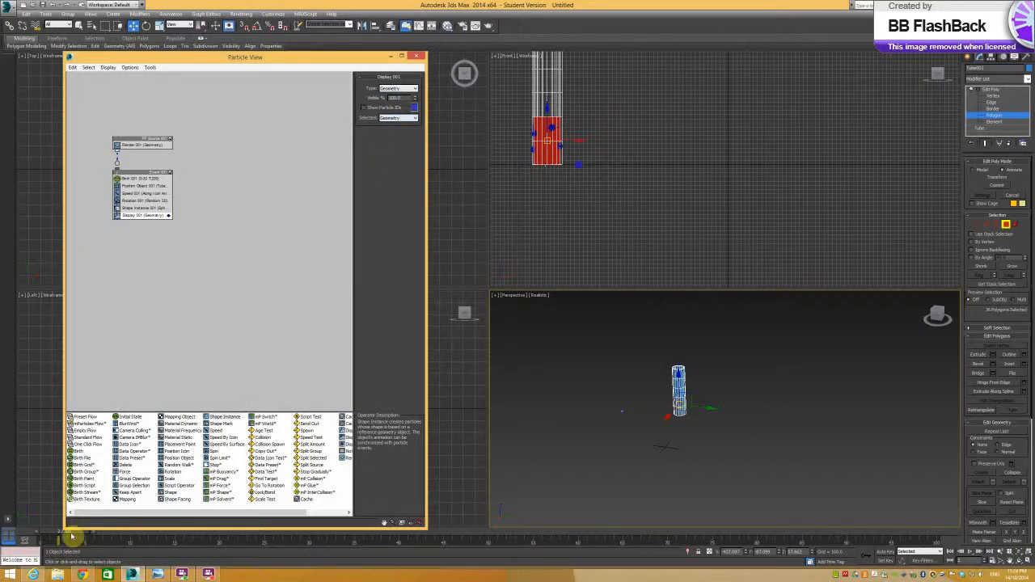
left_click_drag(72, 536, 46, 461)
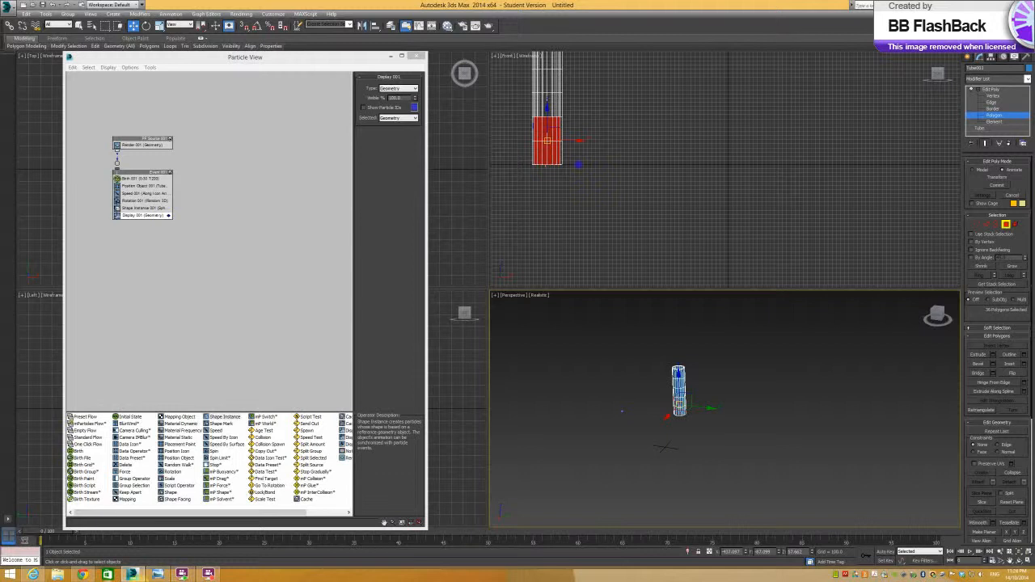
left_click_drag(71, 536, 6, 441)
Set the Birth operator's Emit Stop to 100, play the animation to check the emission, and return to the first frame
left_click(132, 182)
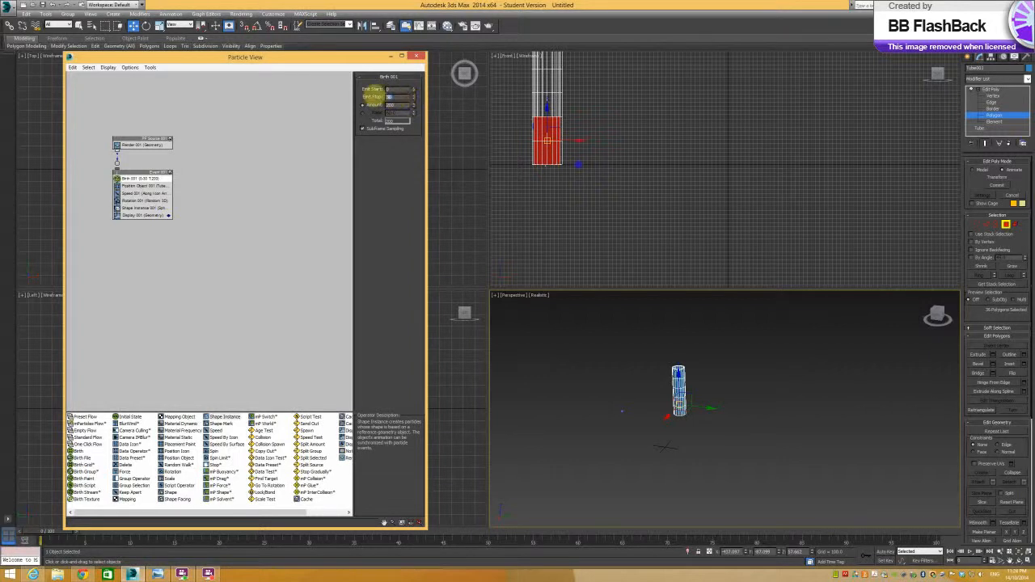
type("00")
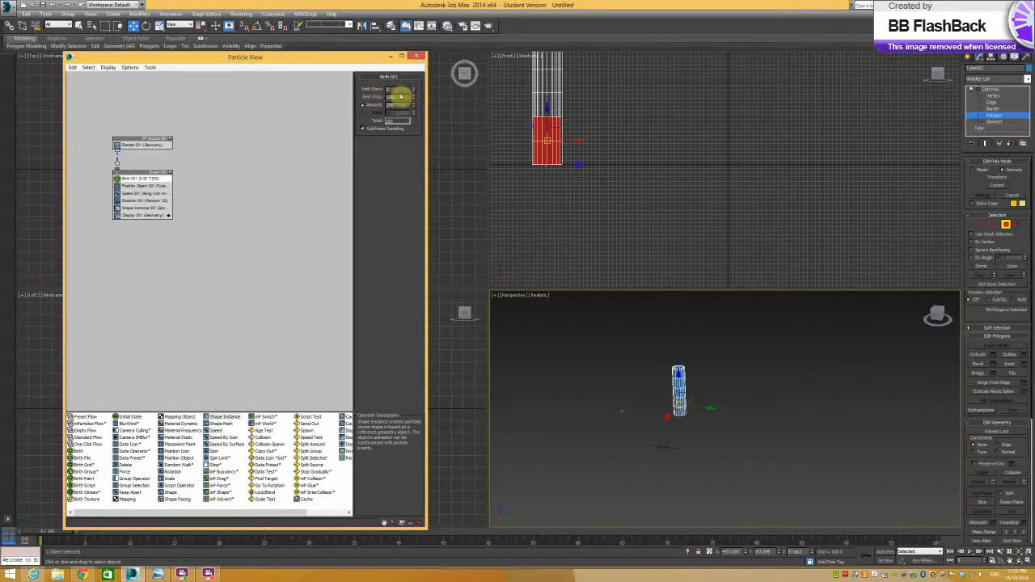
left_click_drag(49, 537, 105, 512)
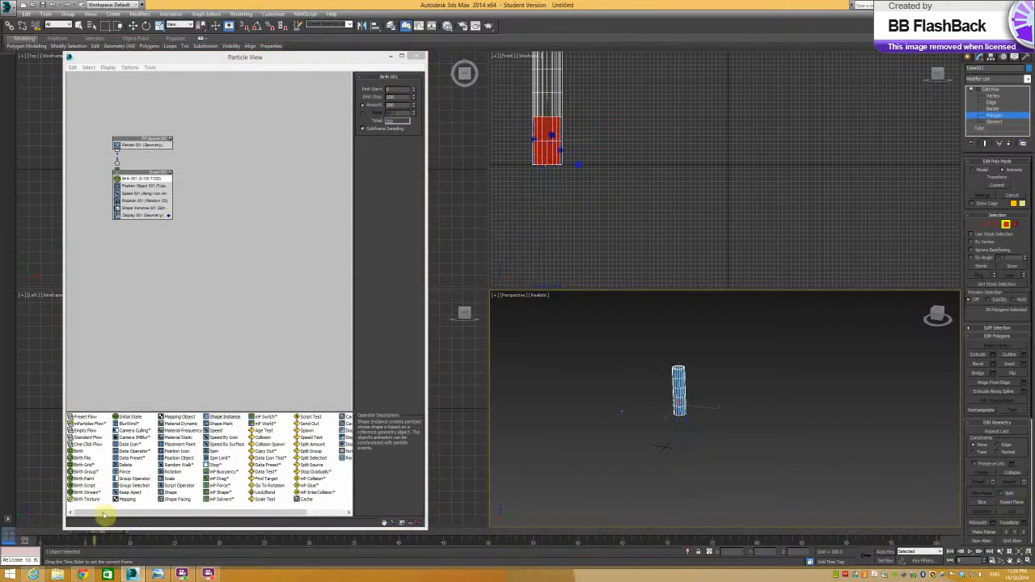
left_click(974, 552)
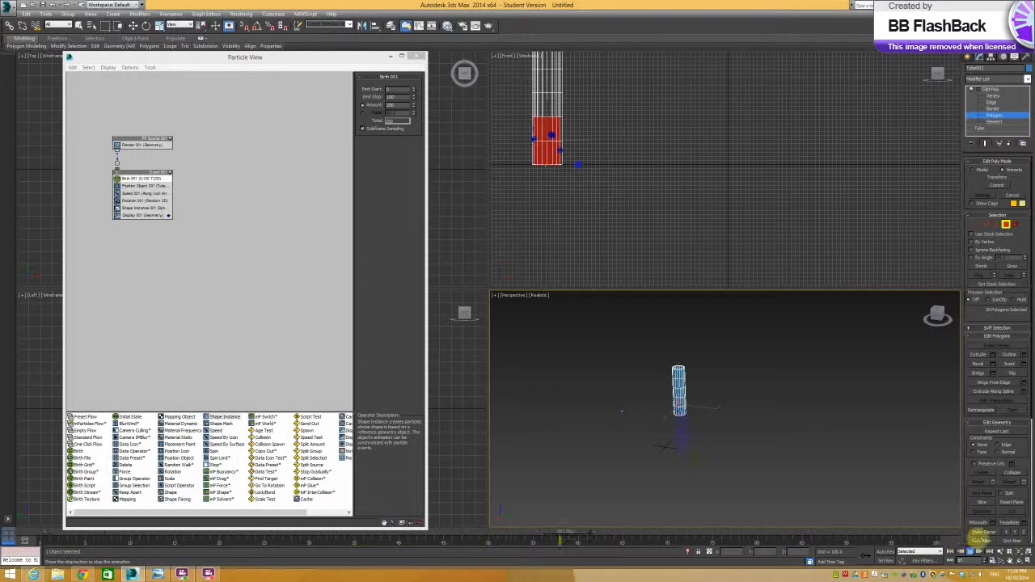
left_click(970, 551)
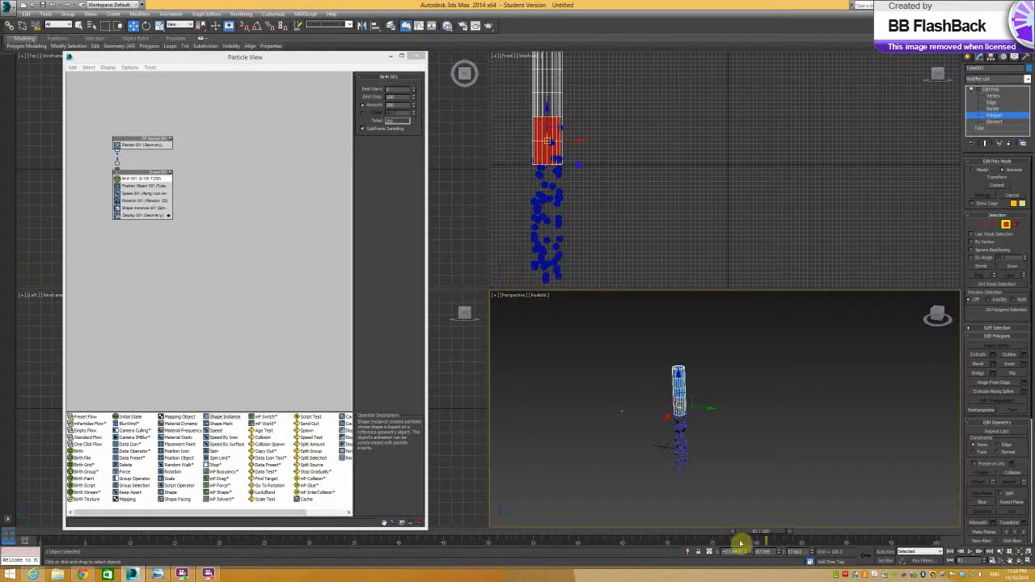
left_click_drag(764, 534, 57, 513)
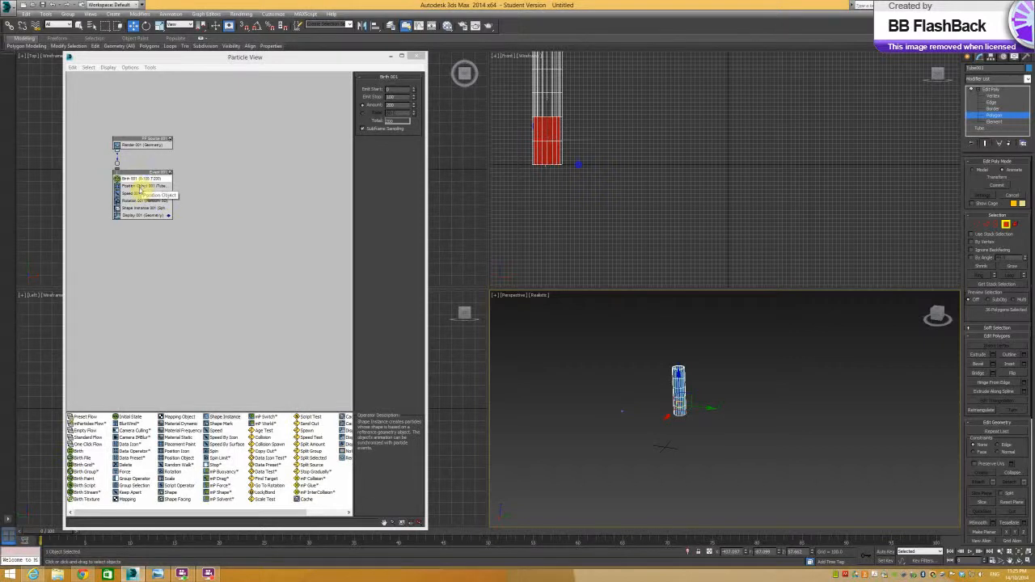
Set the Speed operator's direction to Random 3D and scrub the animation to check how the particles spread
left_click(145, 186)
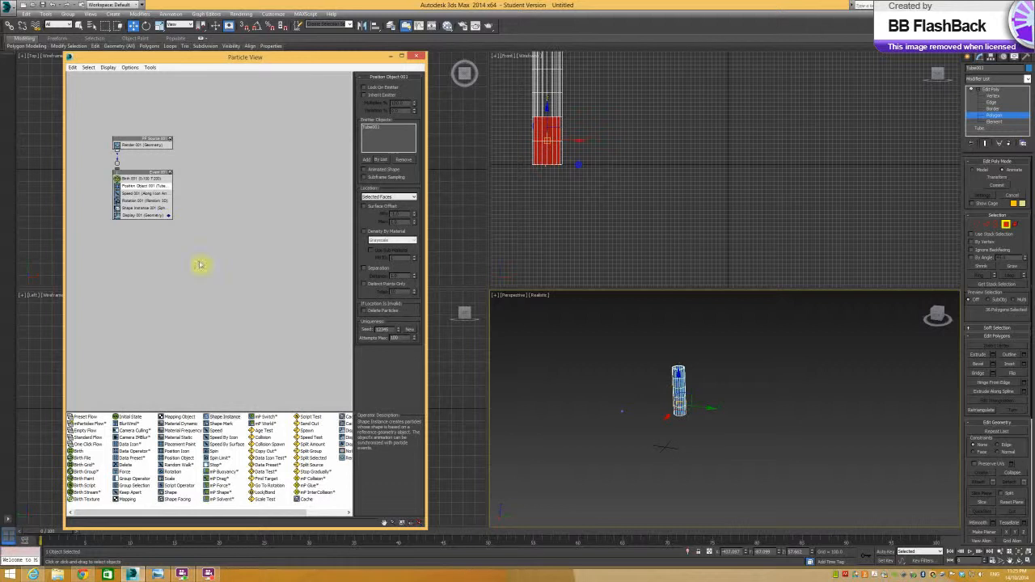
left_click(139, 194)
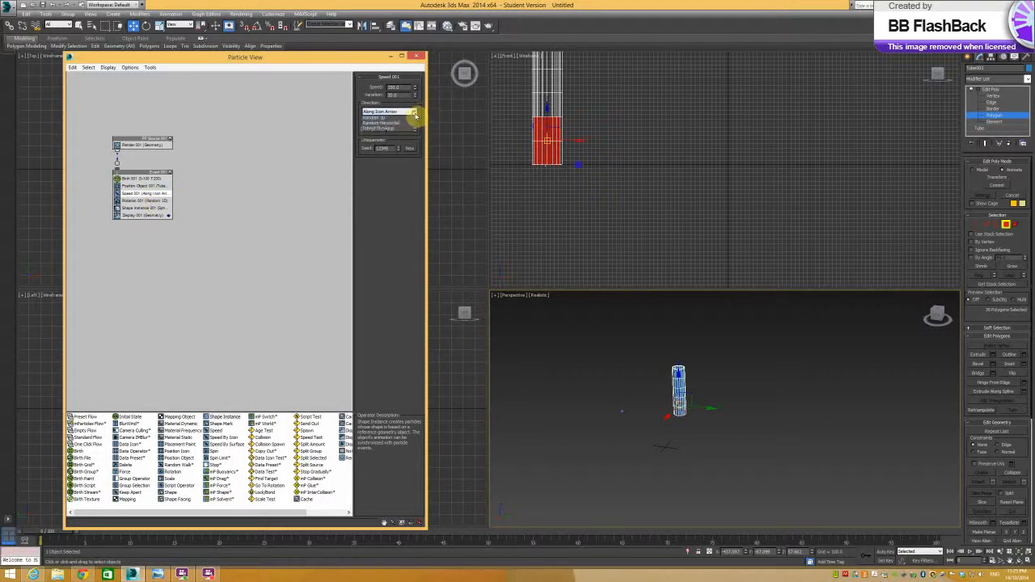
left_click(411, 111)
left_click(397, 134)
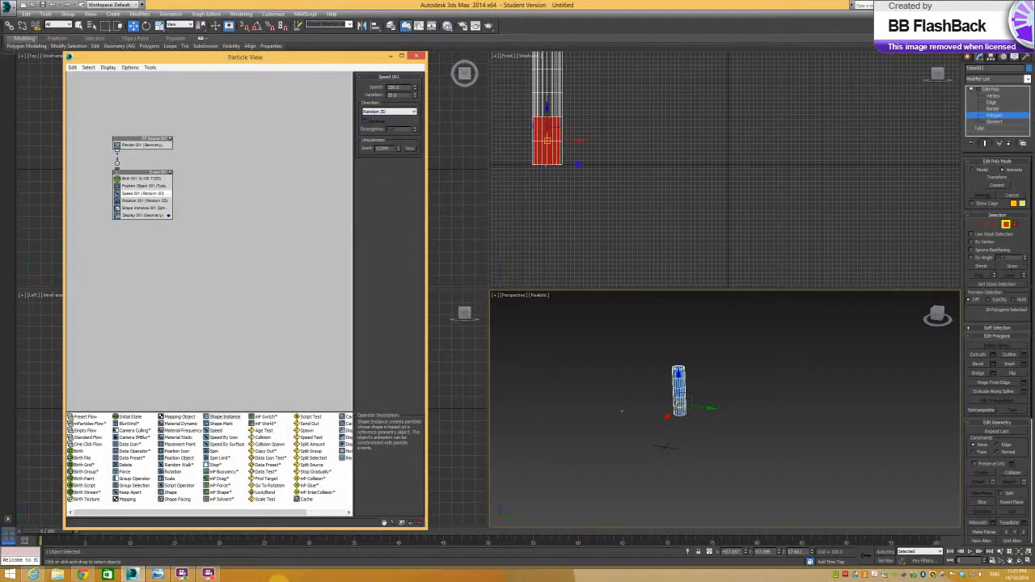
left_click_drag(49, 538, 346, 541)
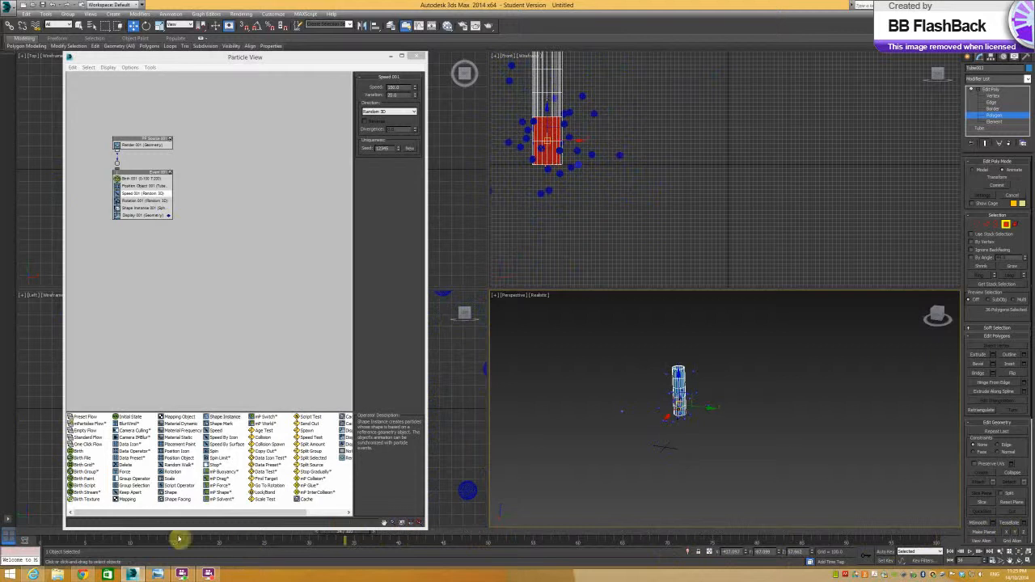
left_click_drag(353, 537, 26, 521)
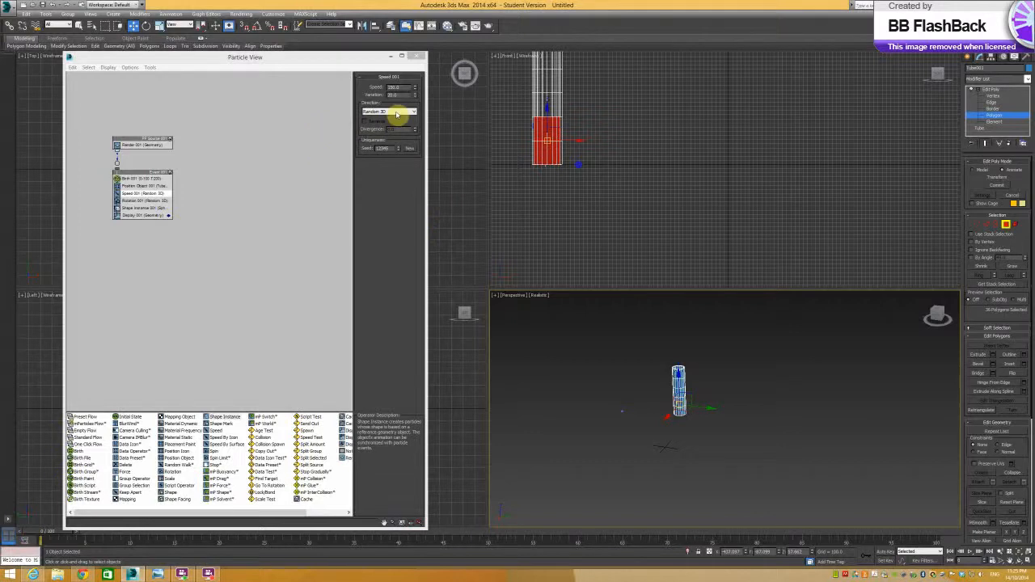
Examine the Rotation operator's orientation options and the Shape Instance operator's scale settings at the start of the animation
left_click(144, 202)
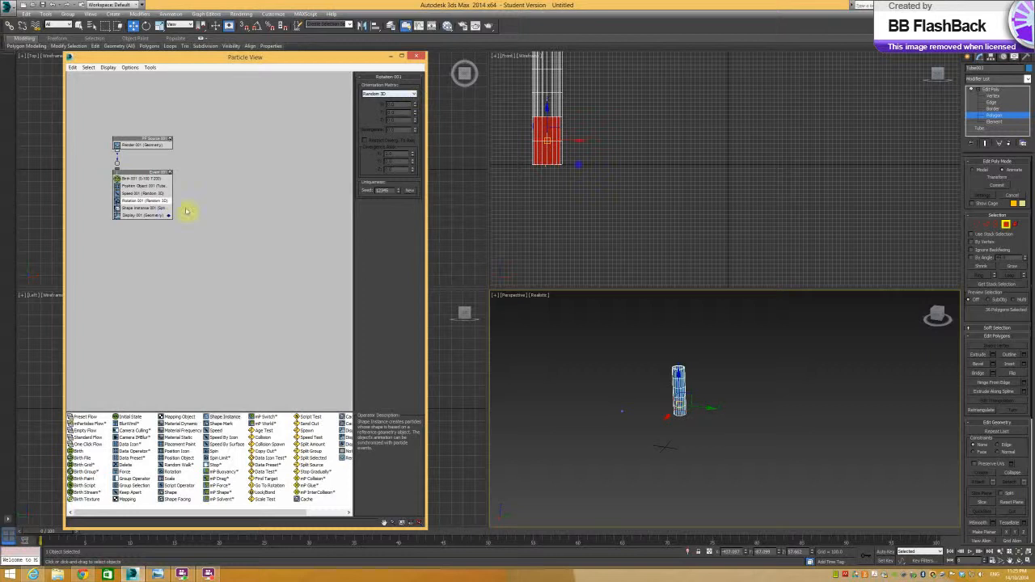
left_click(414, 94)
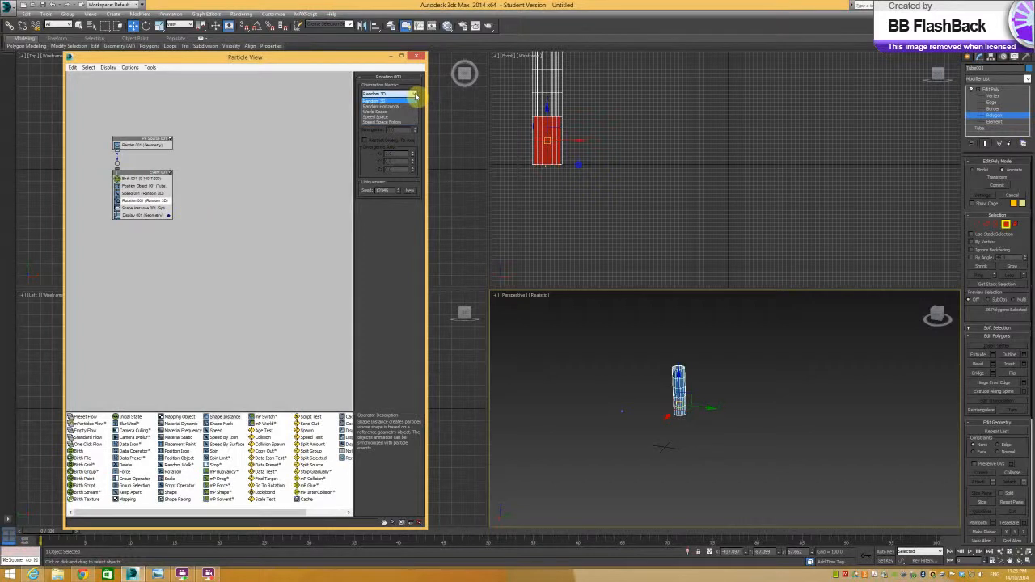
left_click(413, 95)
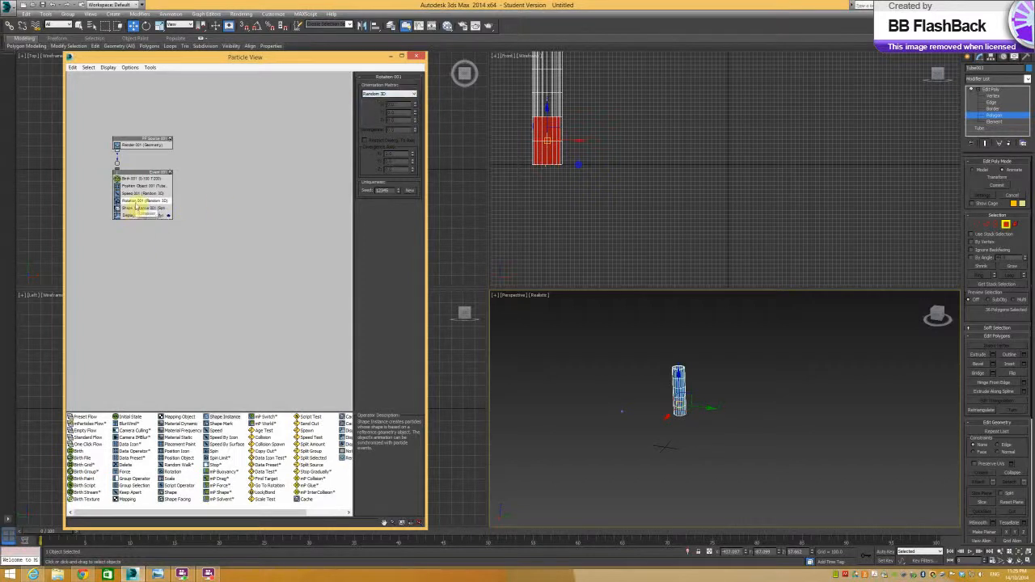
left_click(138, 208)
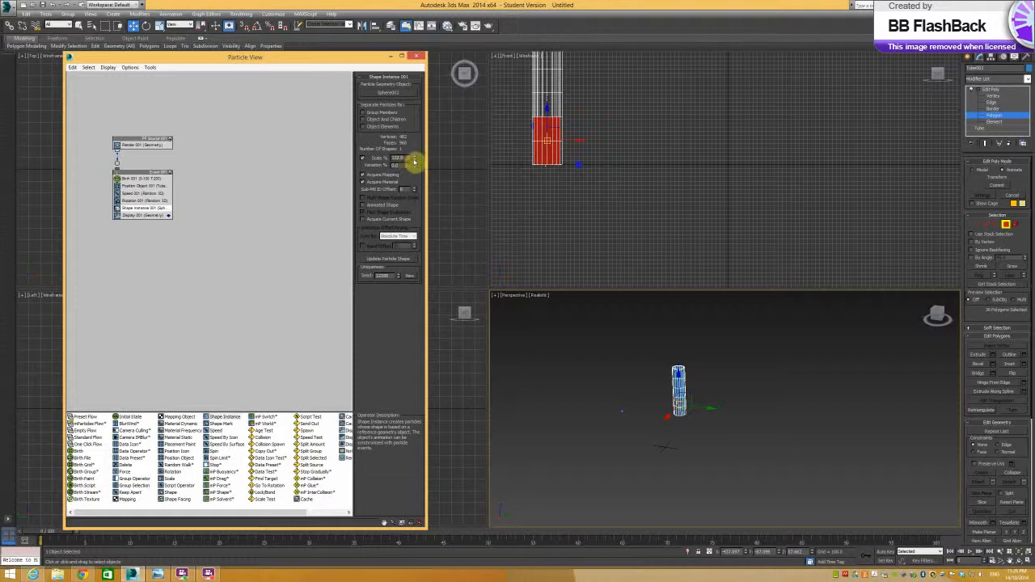
left_click_drag(39, 535, 27, 446)
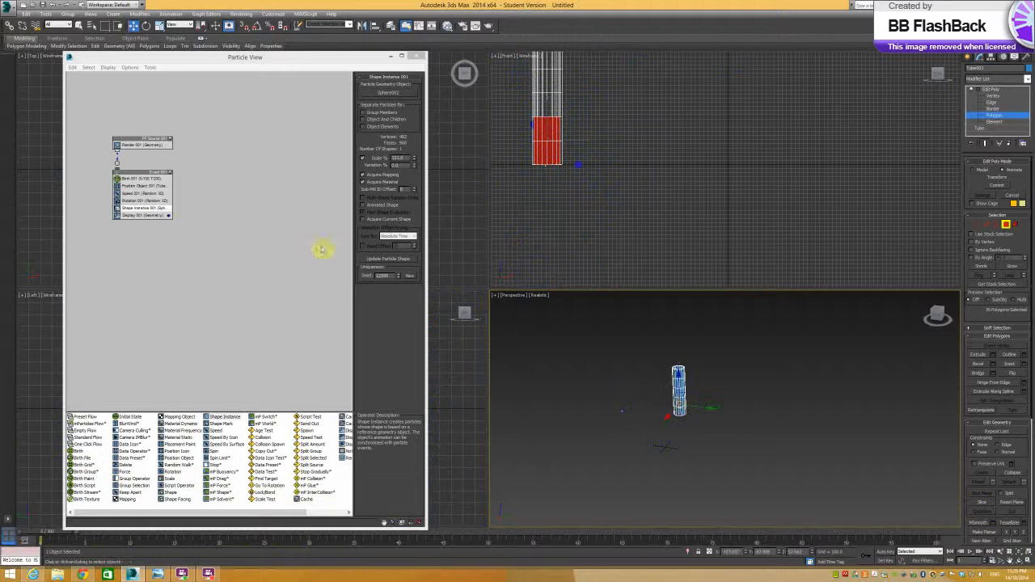
Set the Shape Instance operator's scale variation to 24% and scrub the animation to check the differing sphere sizes
left_click(414, 163)
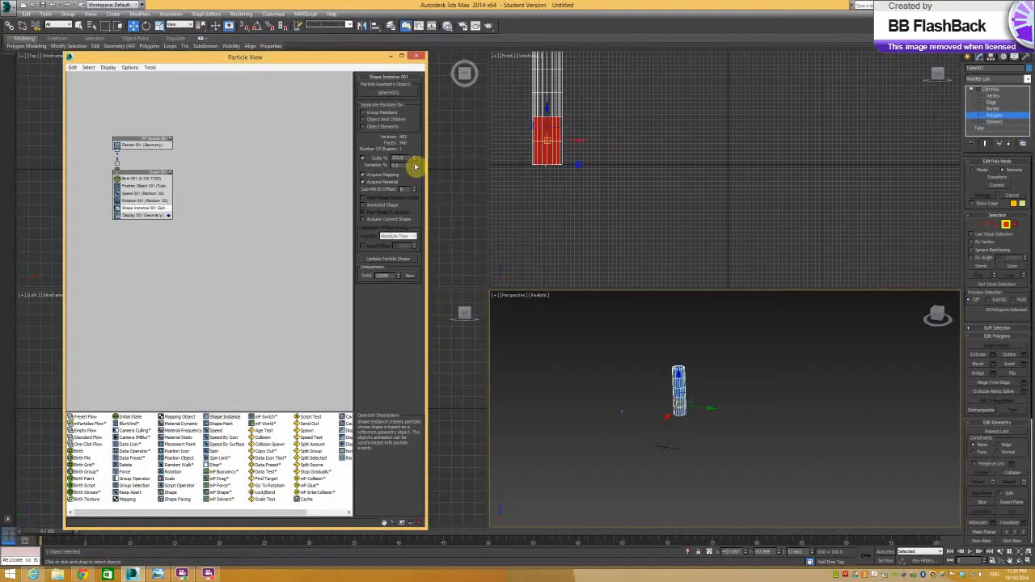
left_click_drag(48, 538, 2, 502)
key("q")
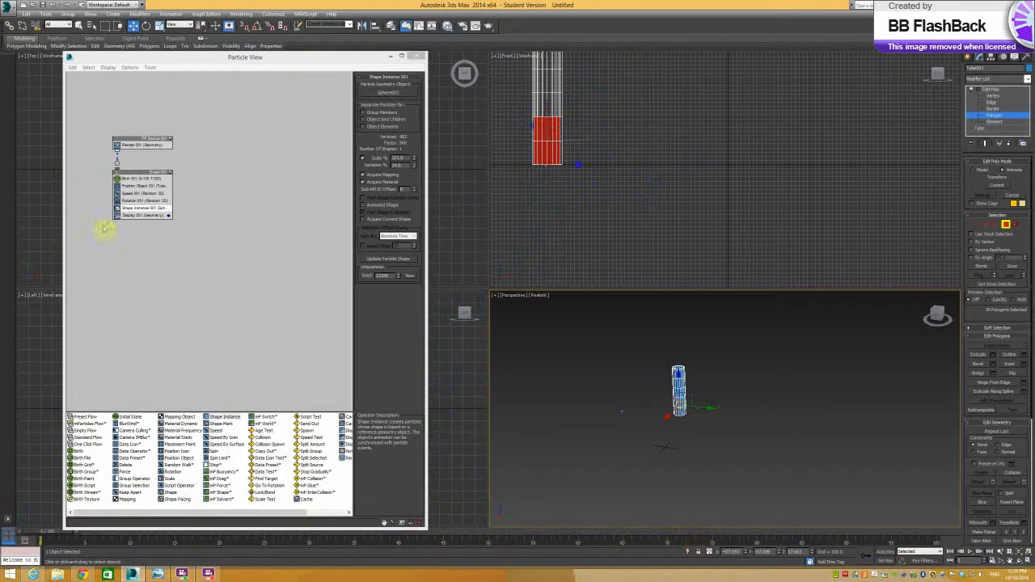
Set the Display operator's type and its display for selected particles to Ticks, and scrub the animation to check the particles
left_click(136, 215)
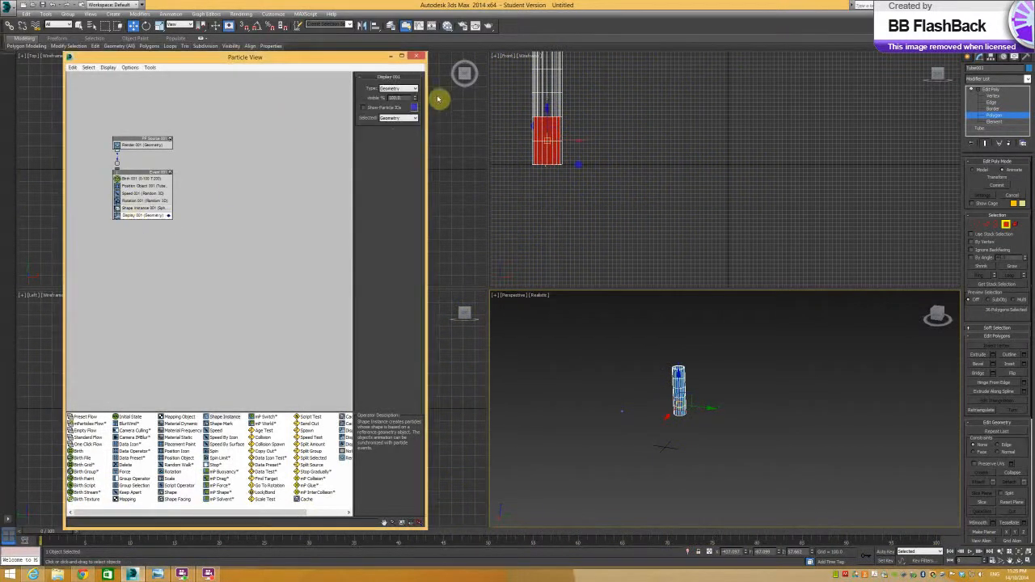
left_click(416, 88)
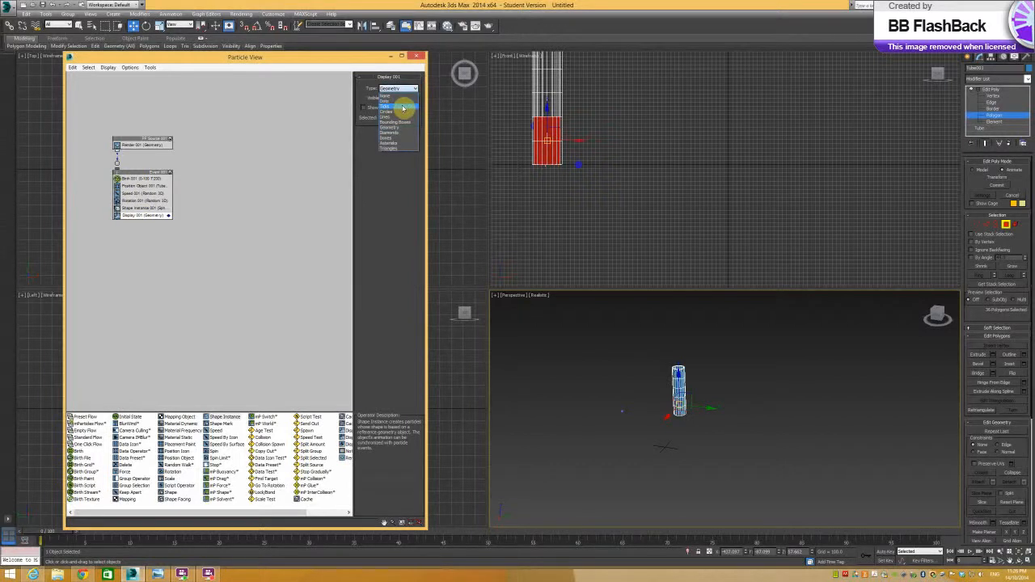
left_click(402, 107)
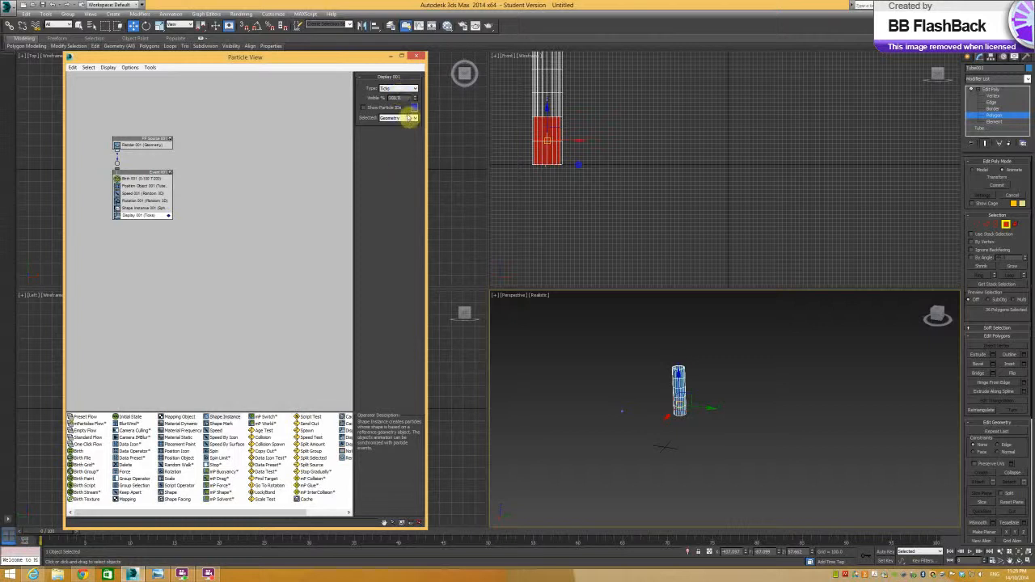
left_click(404, 89)
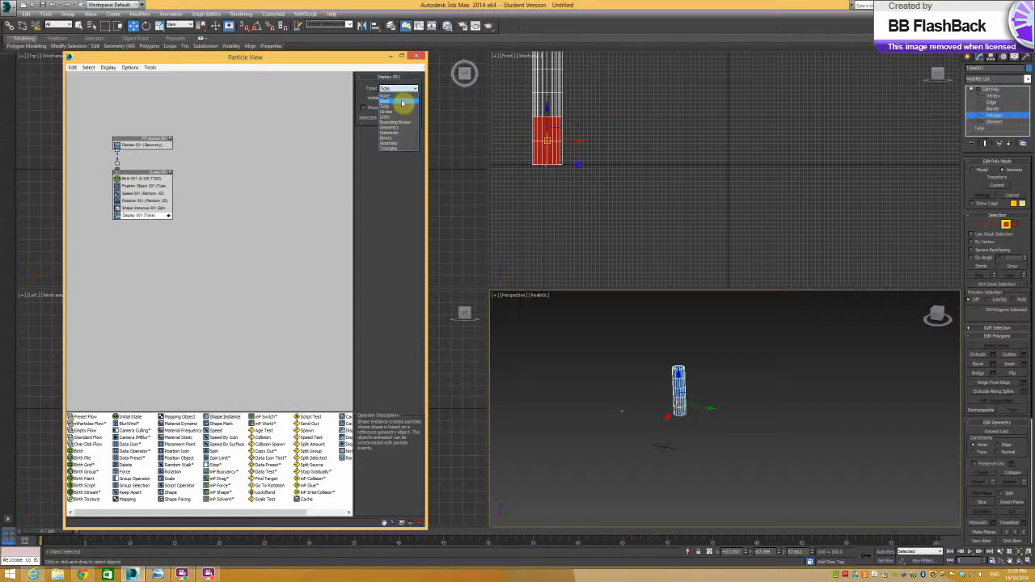
left_click(404, 108)
left_click(405, 119)
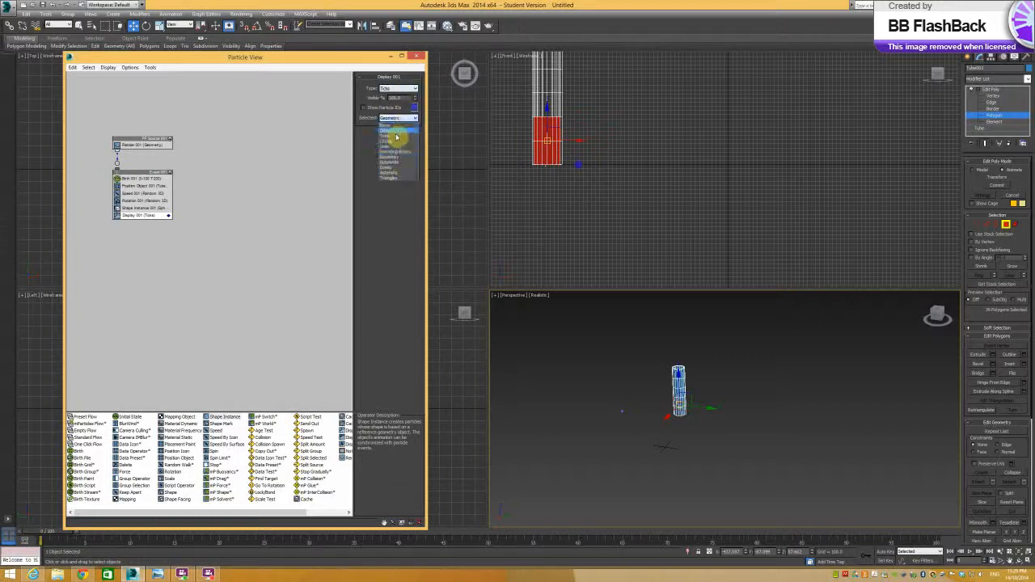
left_click(396, 137)
left_click_drag(42, 540, 9, 481)
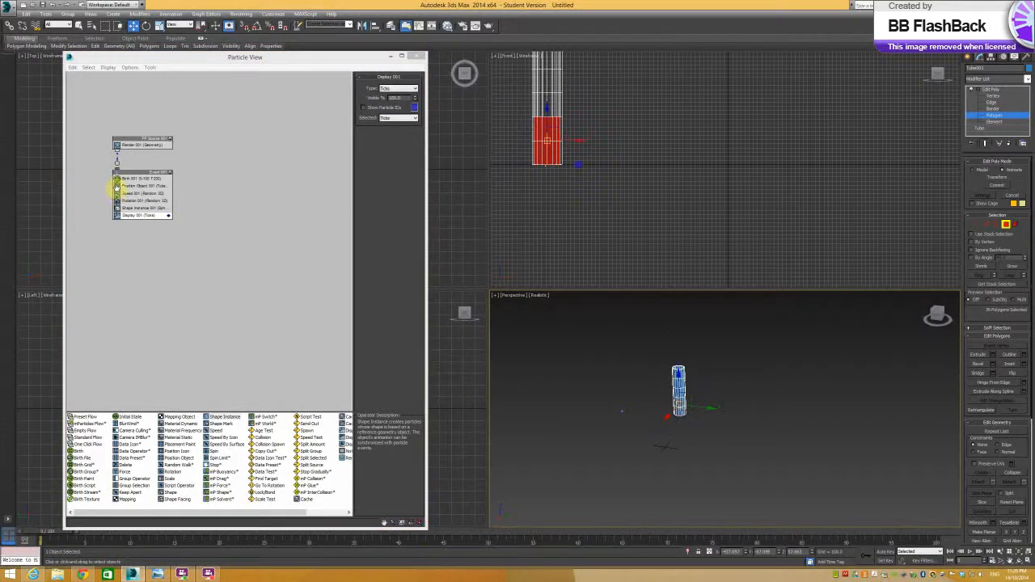
Check the Render operator's settings, move the animation to frame 67, test-render the Perspective view and close the rendered image
left_click(135, 144)
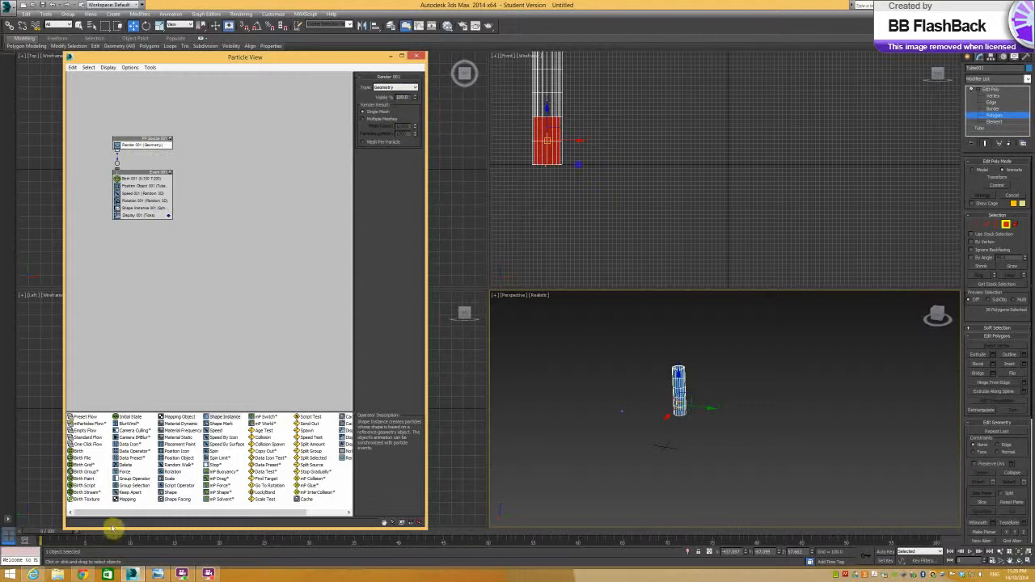
left_click_drag(41, 534, 635, 540)
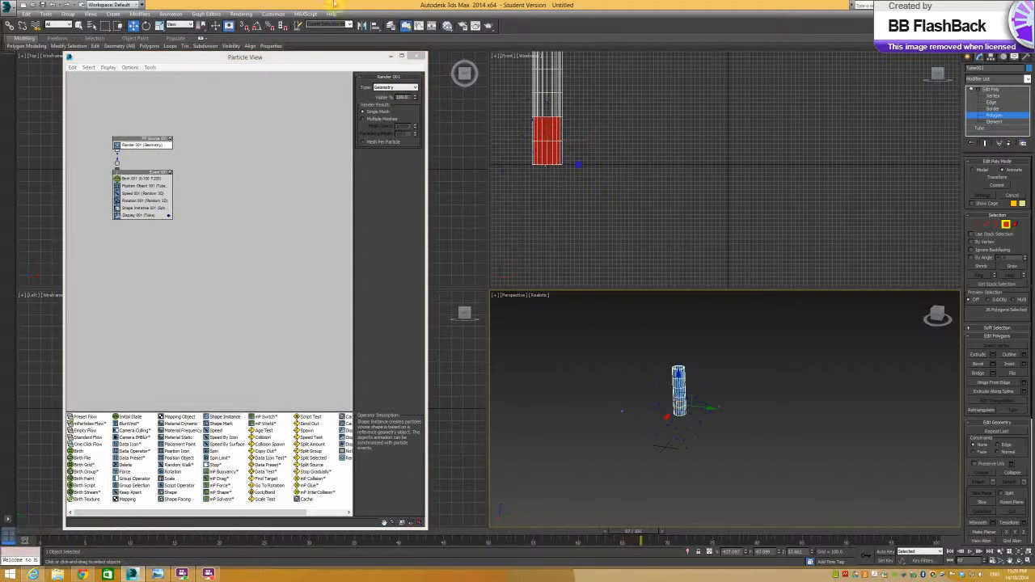
left_click(489, 26)
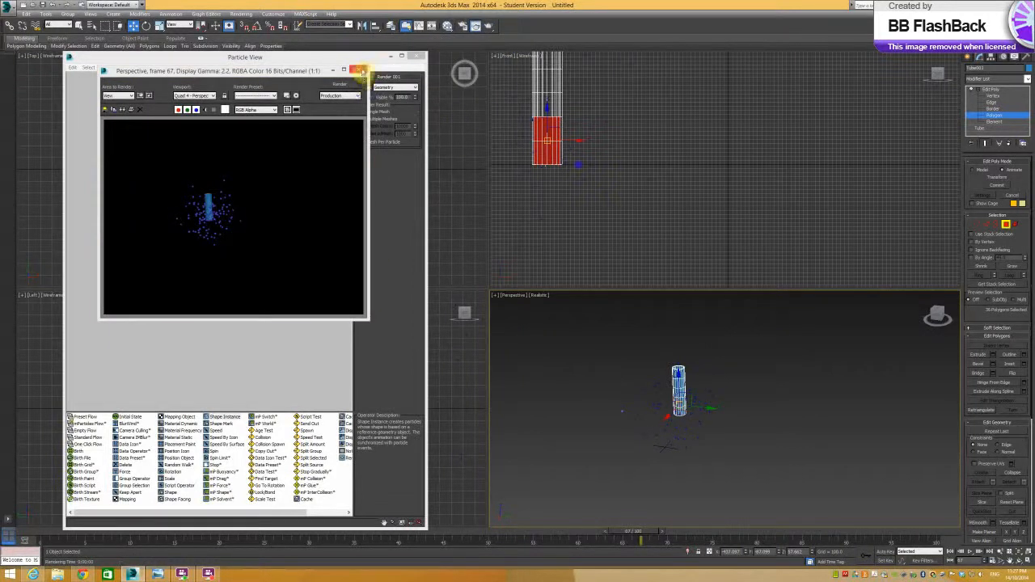
left_click(360, 70)
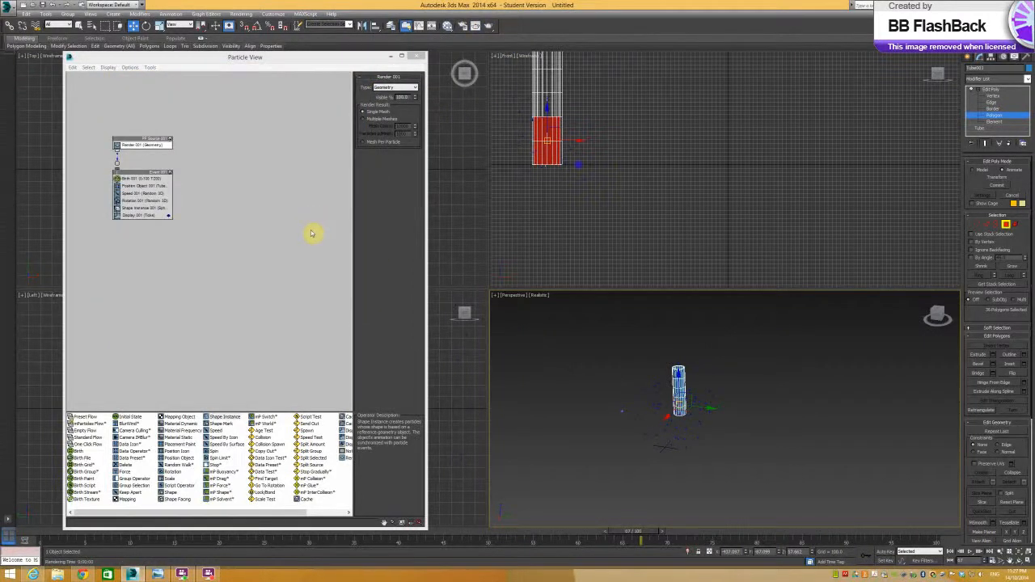